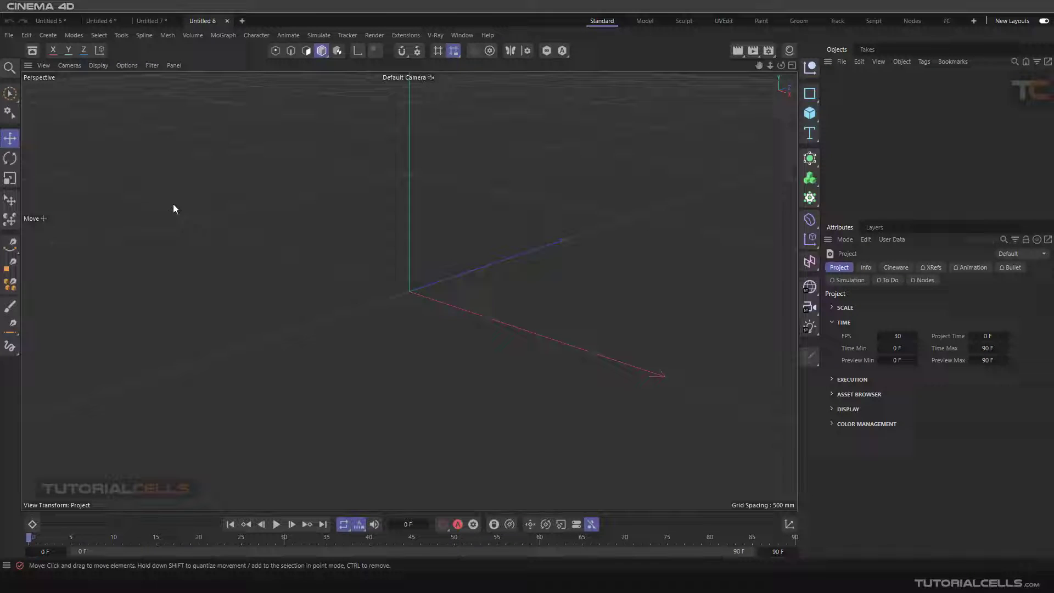
Browse the MoGraph effector list and close it without adding anything
left_click(224, 36)
mouse_move(242, 55)
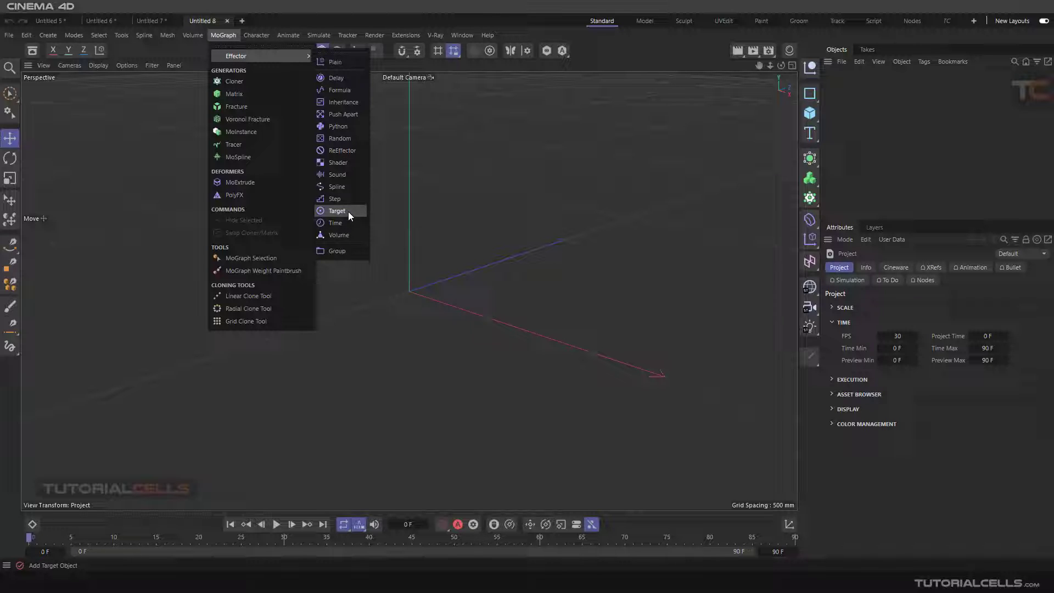
left_click(418, 183)
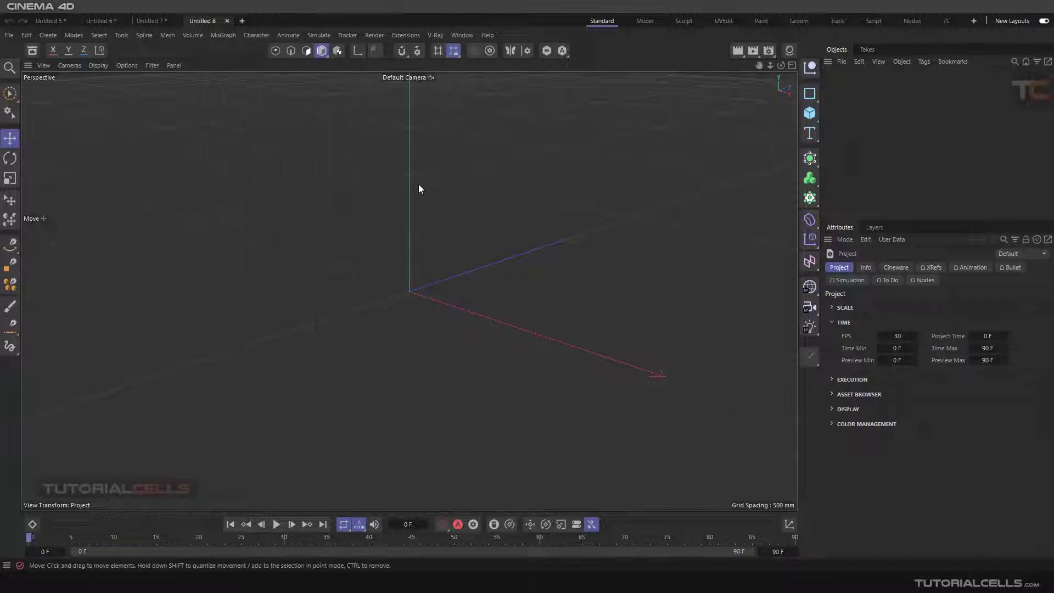
Add a Cone primitive to the scene and orbit the view to frame it
left_click(808, 112)
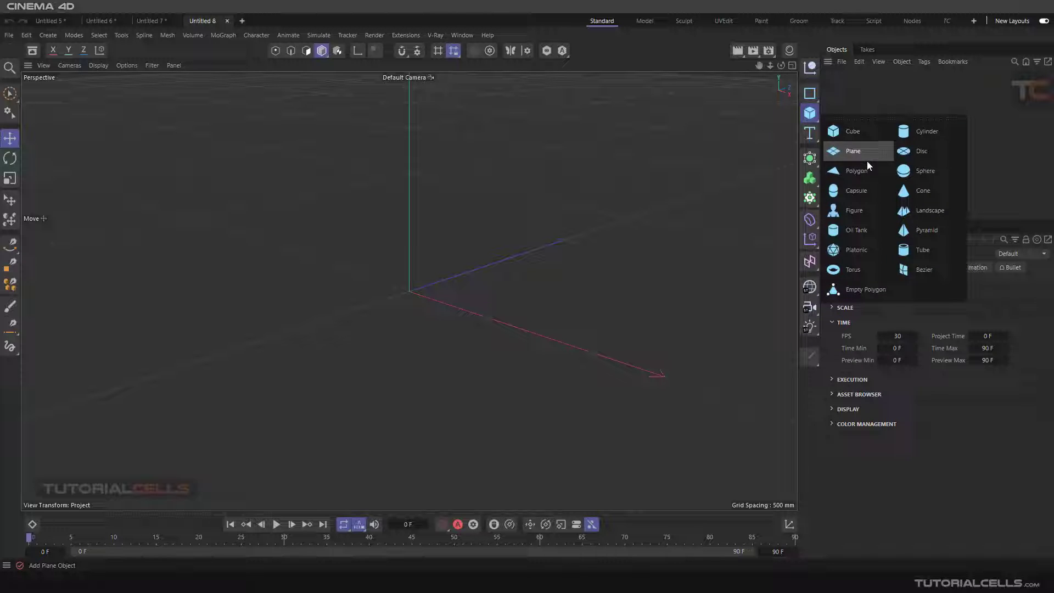
left_click(902, 190)
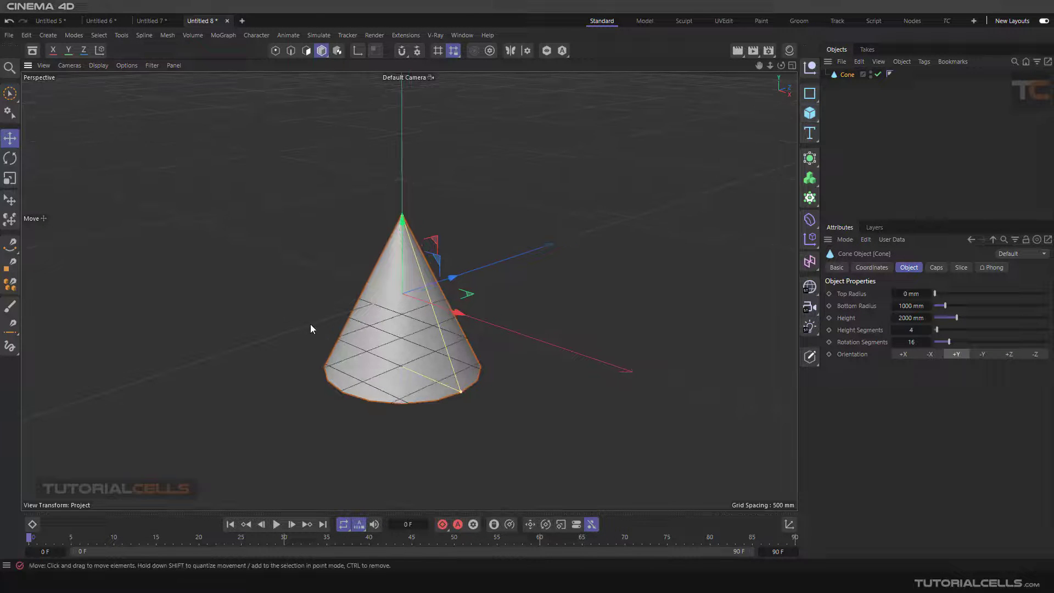
left_click_drag(312, 324, 390, 297, "alt")
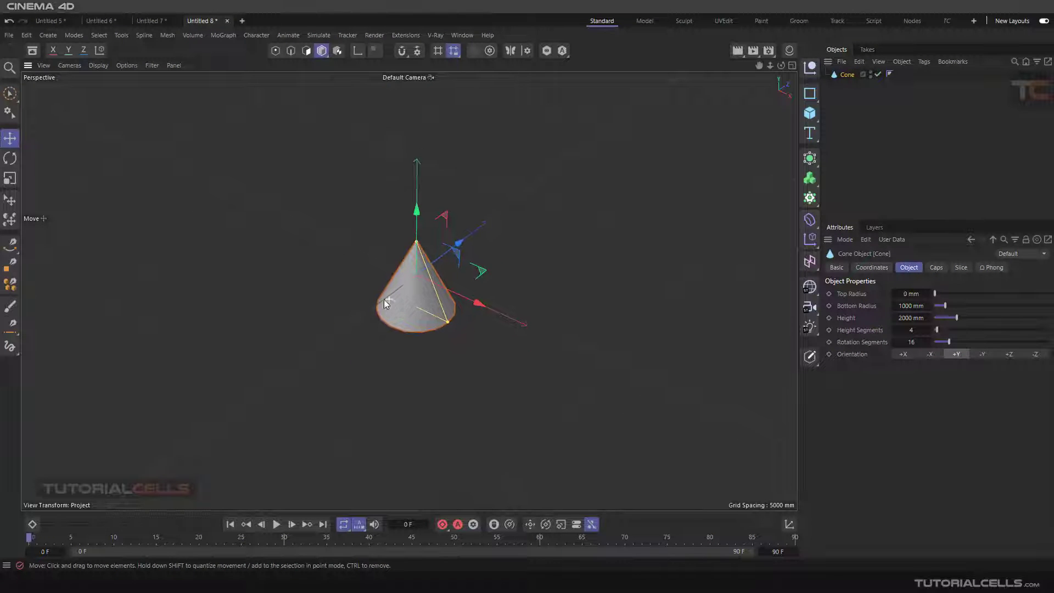
Scale the cone down to about a third and wrap it in a grid Cloner
key("t")
left_click_drag(519, 160, 466, 168)
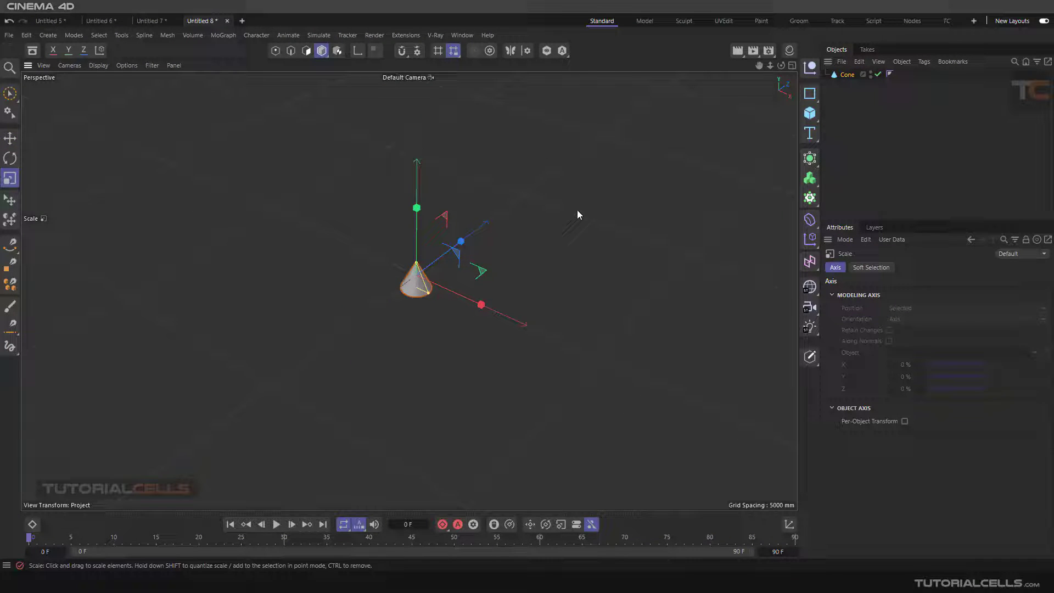
left_click(809, 198, "alt")
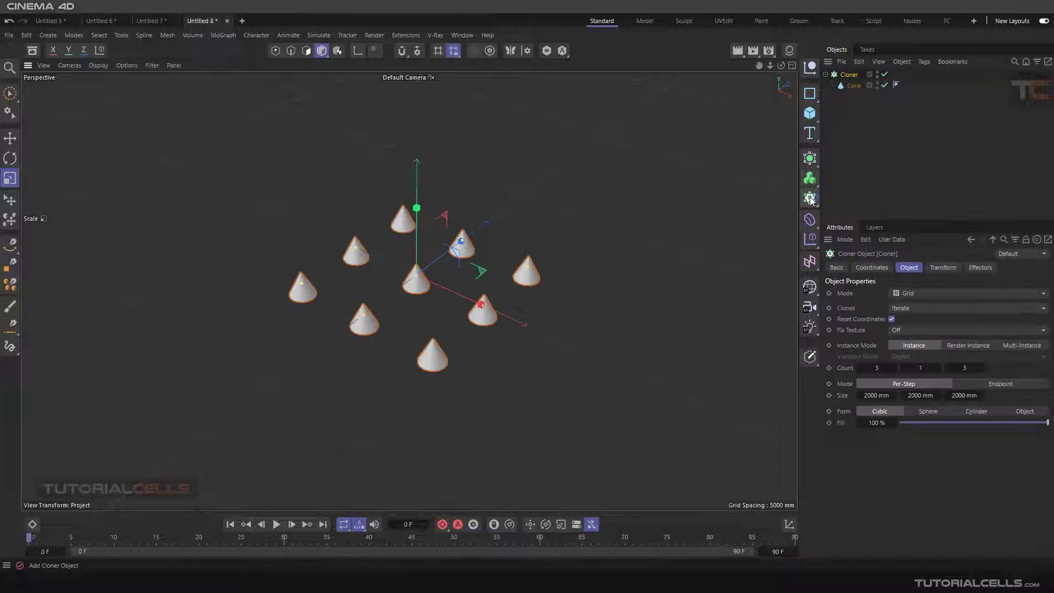
Set the grid to 12 cones across and 10 deep, then tilt the view over it
scroll(571, 209, "down", 3)
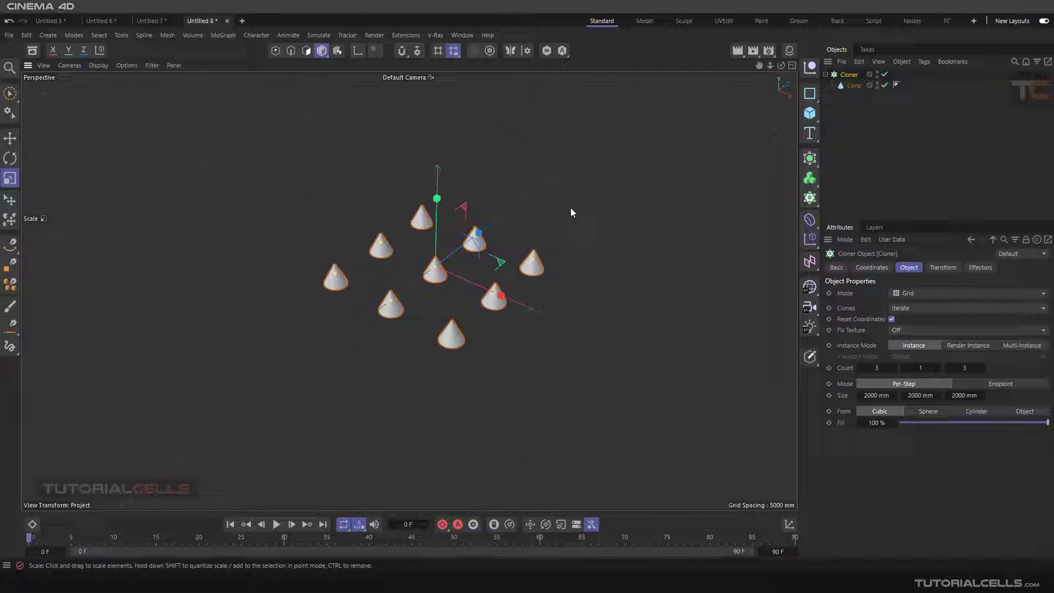
middle_click_drag(572, 219, 499, 226, "alt")
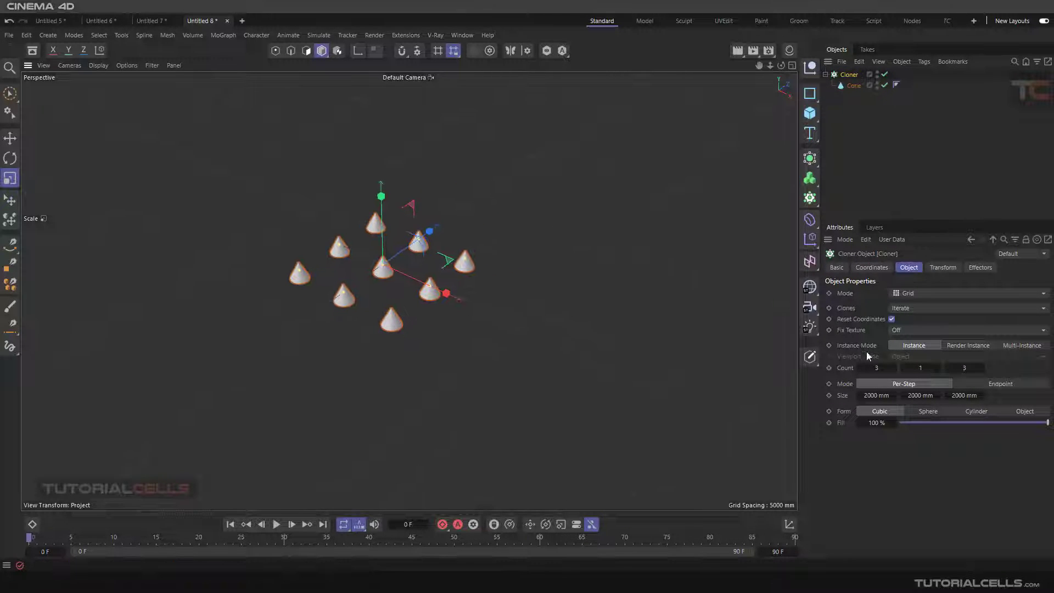
left_click_drag(860, 367, 952, 371)
scroll(479, 283, "down", 3)
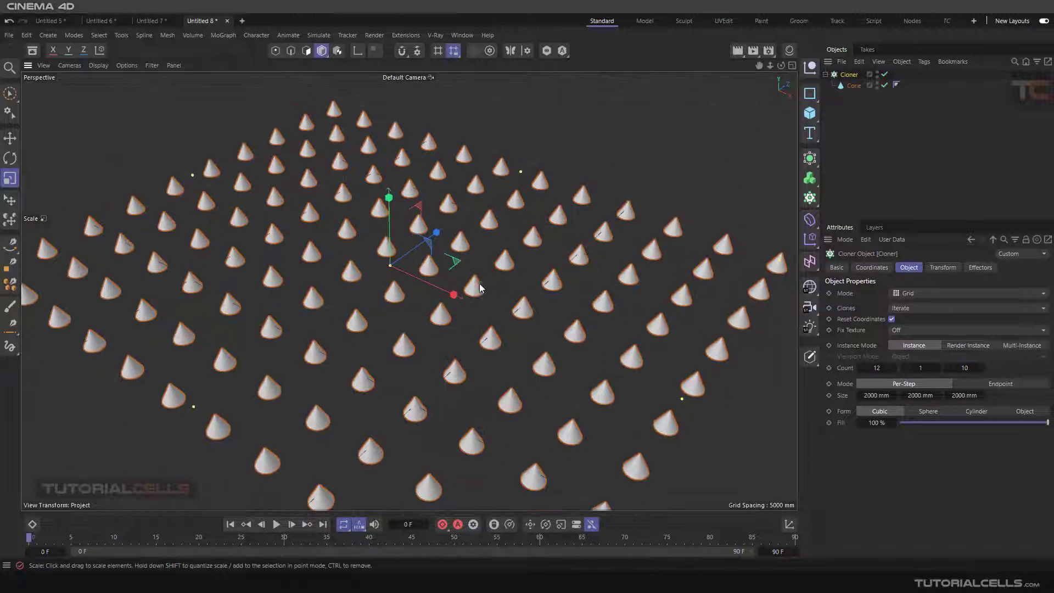
left_click_drag(479, 283, 461, 255, "alt")
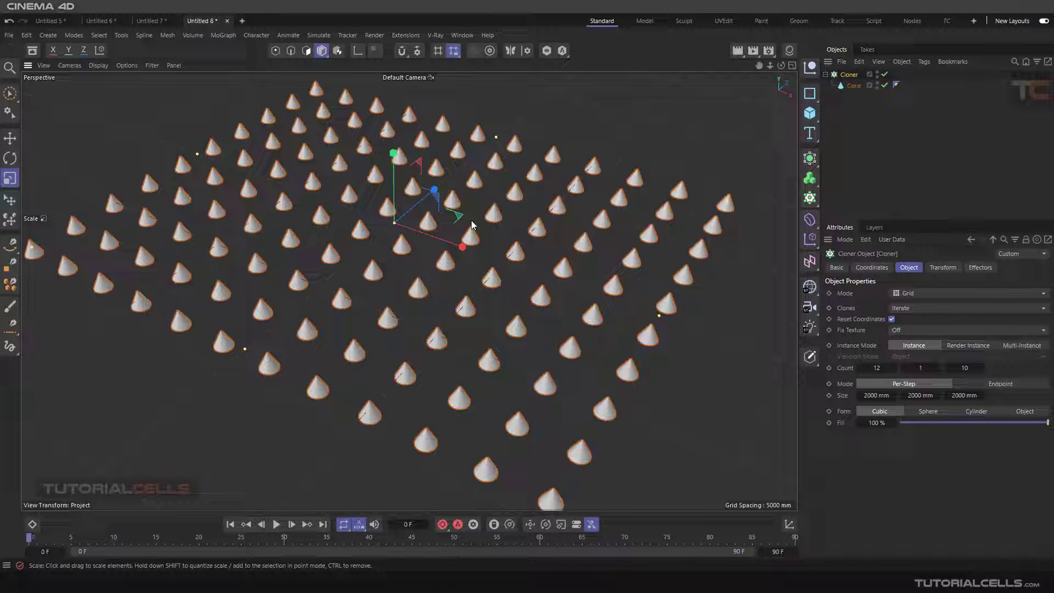
Add a Sphere primitive and zoom and orbit out to see the whole grid
left_click(811, 113)
left_click(900, 171)
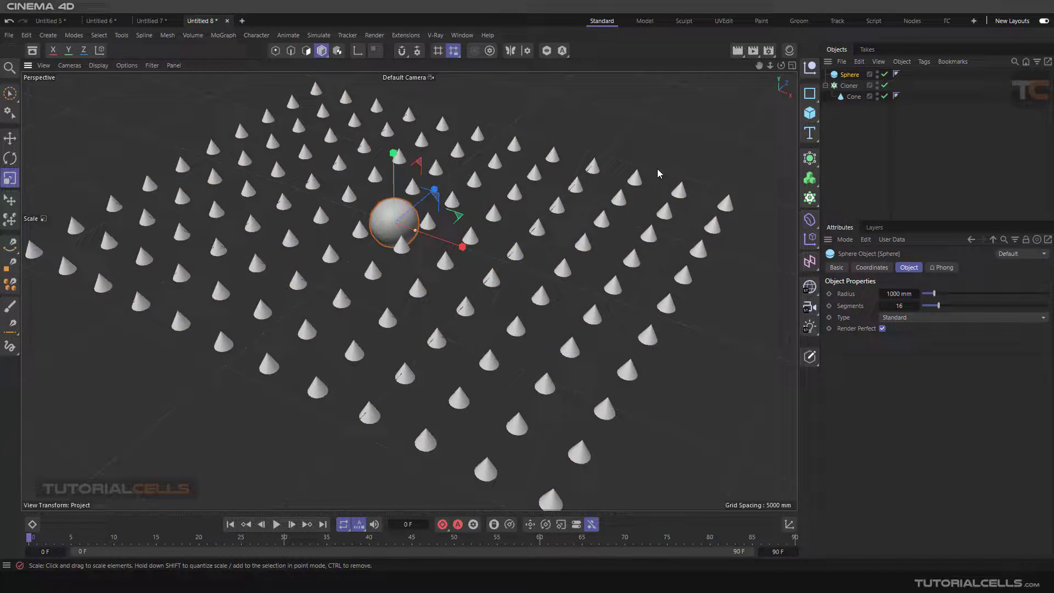
scroll(416, 218, "down", 2)
scroll(416, 218, "down", 2)
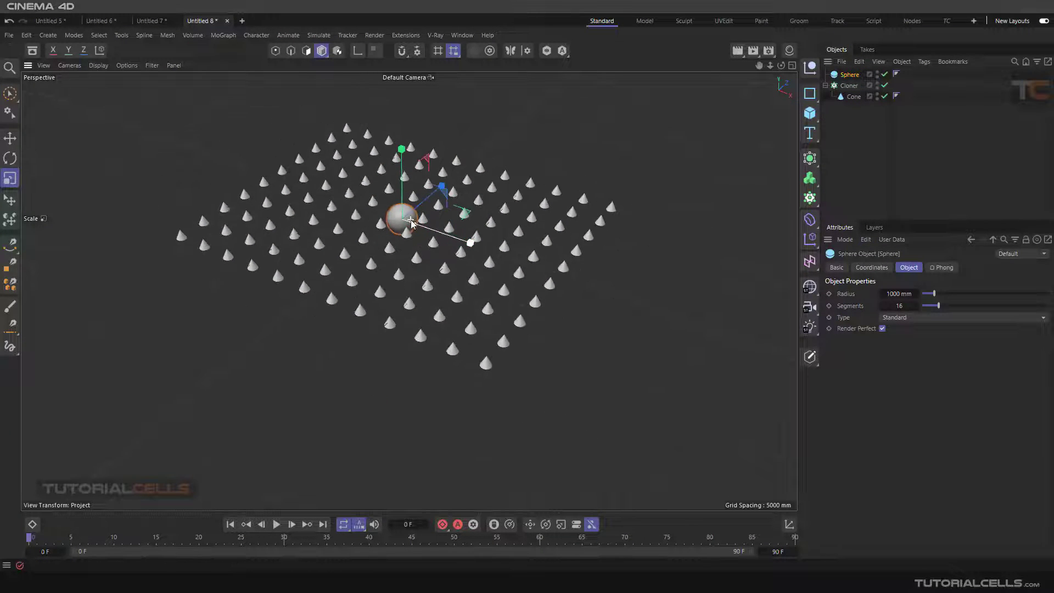
left_click_drag(416, 218, 146, 160, "alt")
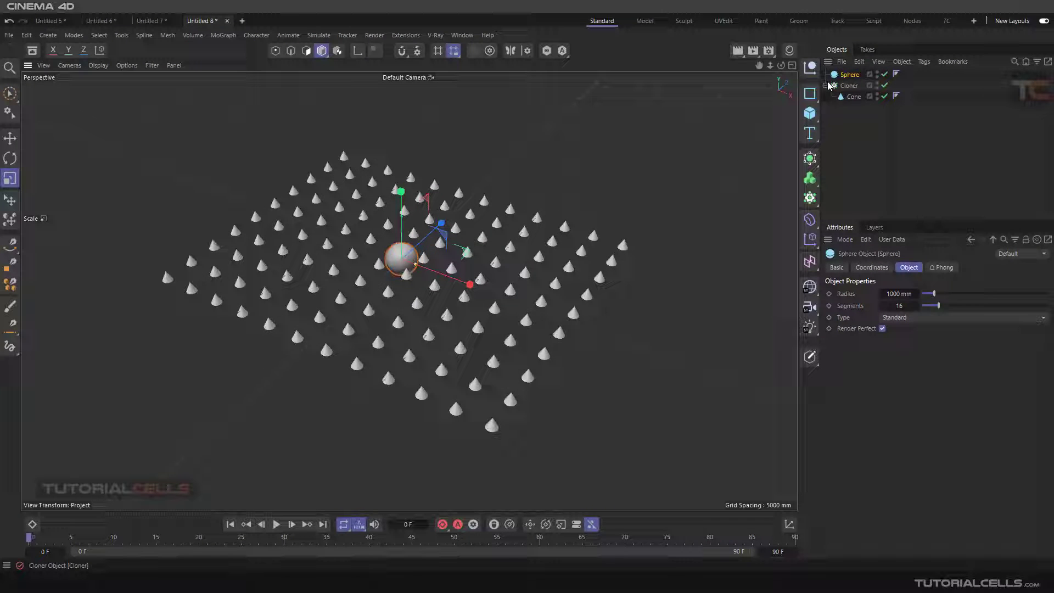
Switch the Cloner to Endpoint mode with 20 × 17 clones
left_click(848, 86)
left_click(973, 384)
double_click(876, 368)
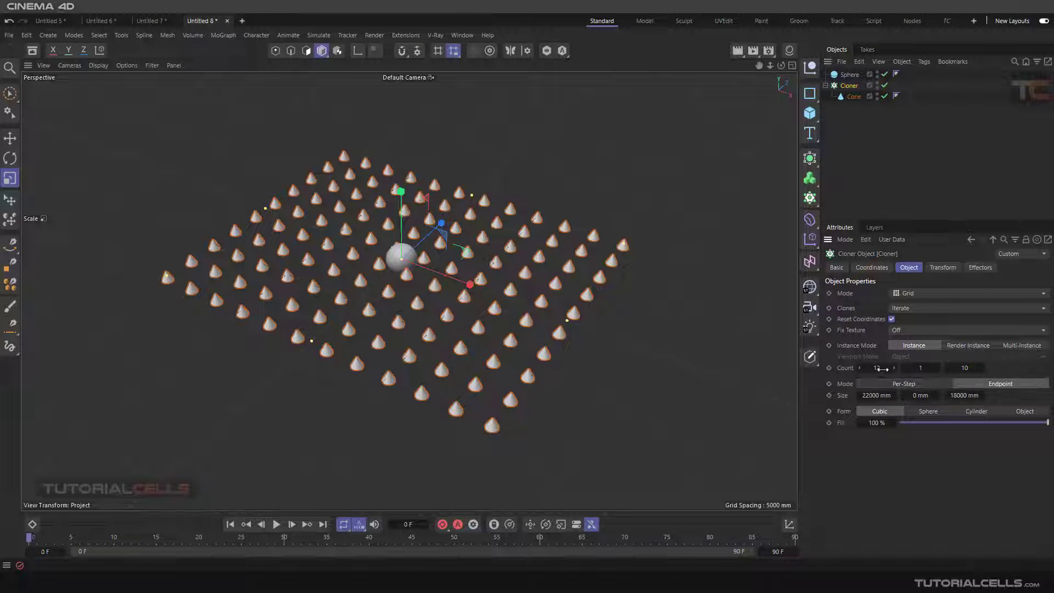
type("20")
key("Return")
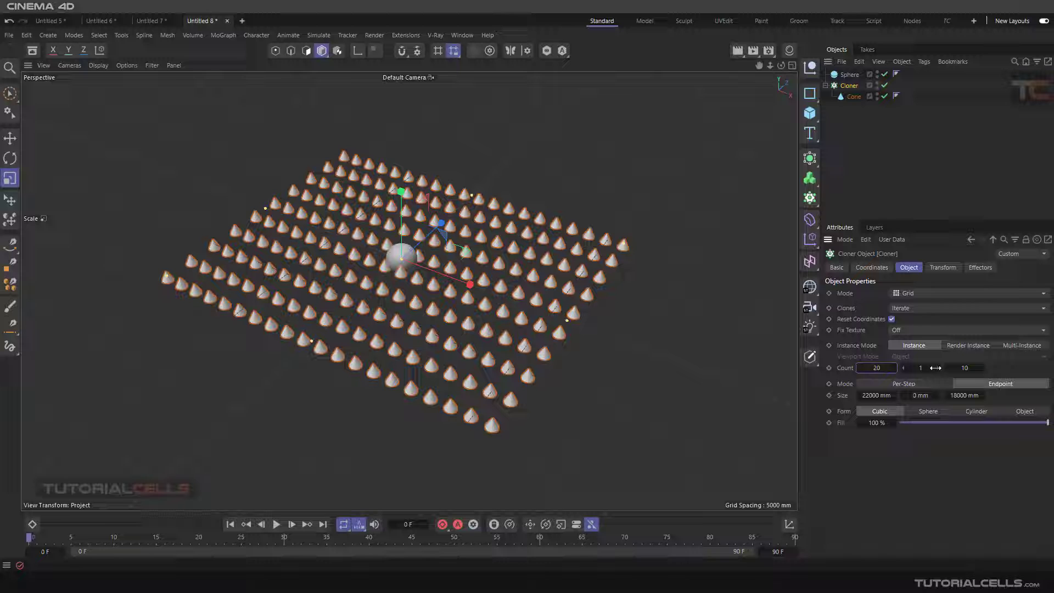
left_click_drag(947, 367, 955, 362)
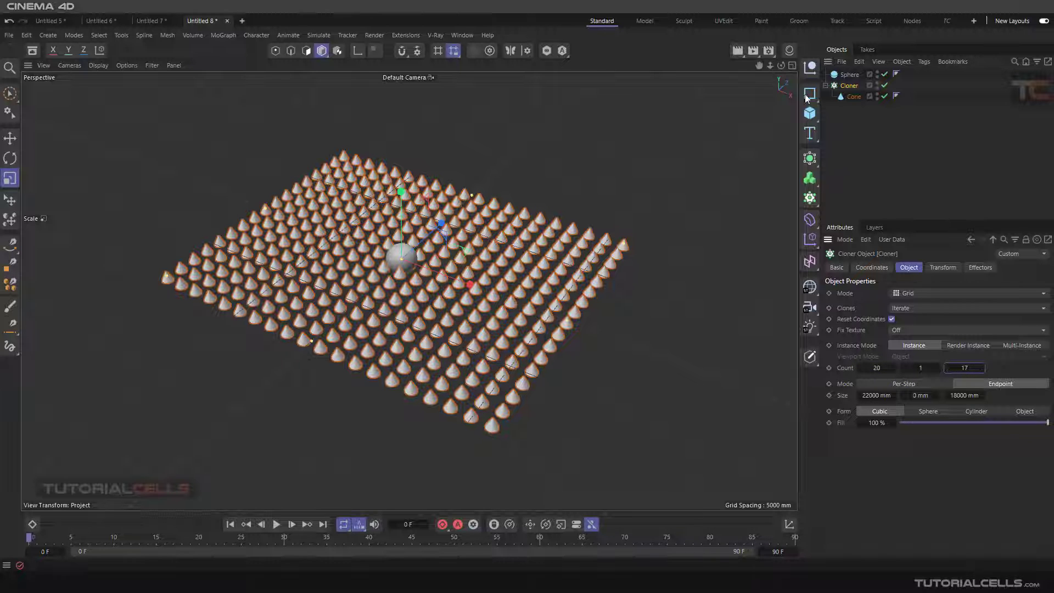
Lift the sphere on Y above the cone grid
left_click(849, 74)
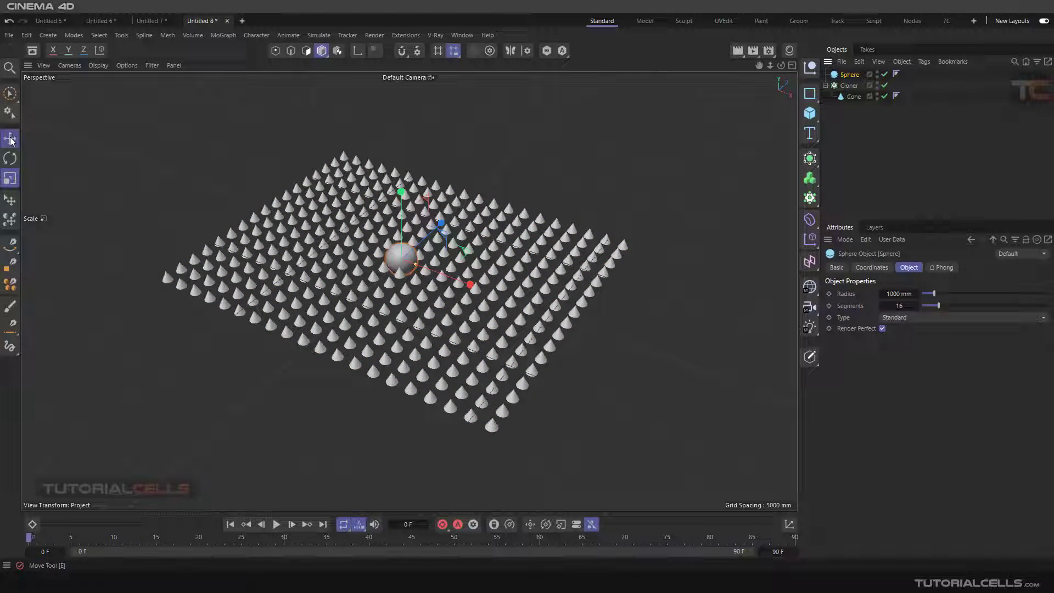
left_click(10, 139)
left_click_drag(401, 191, 401, 93)
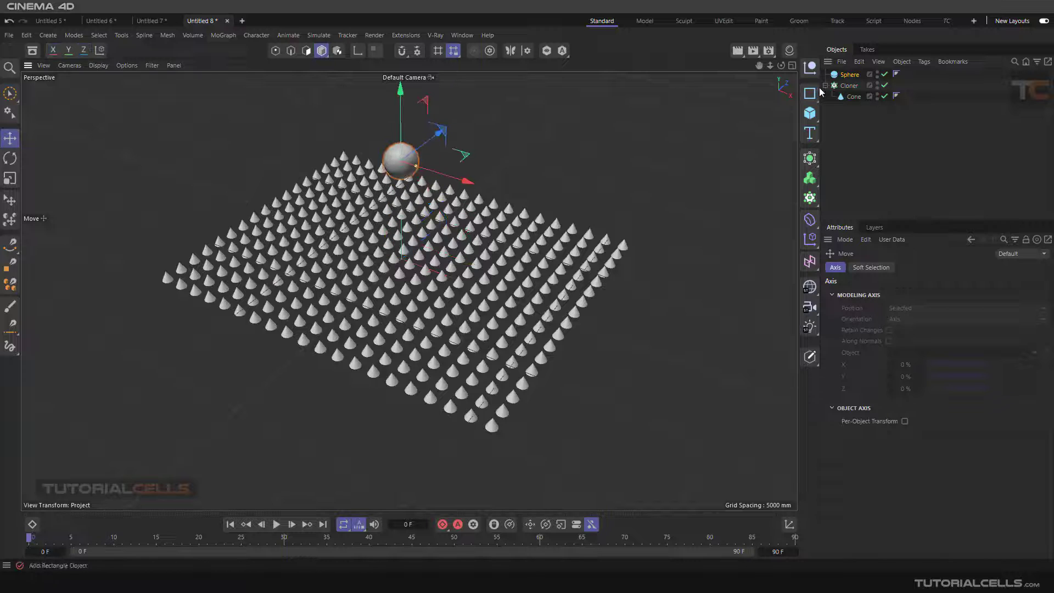
Add a Pyramid primitive and scale it down to about half size
left_click(811, 117)
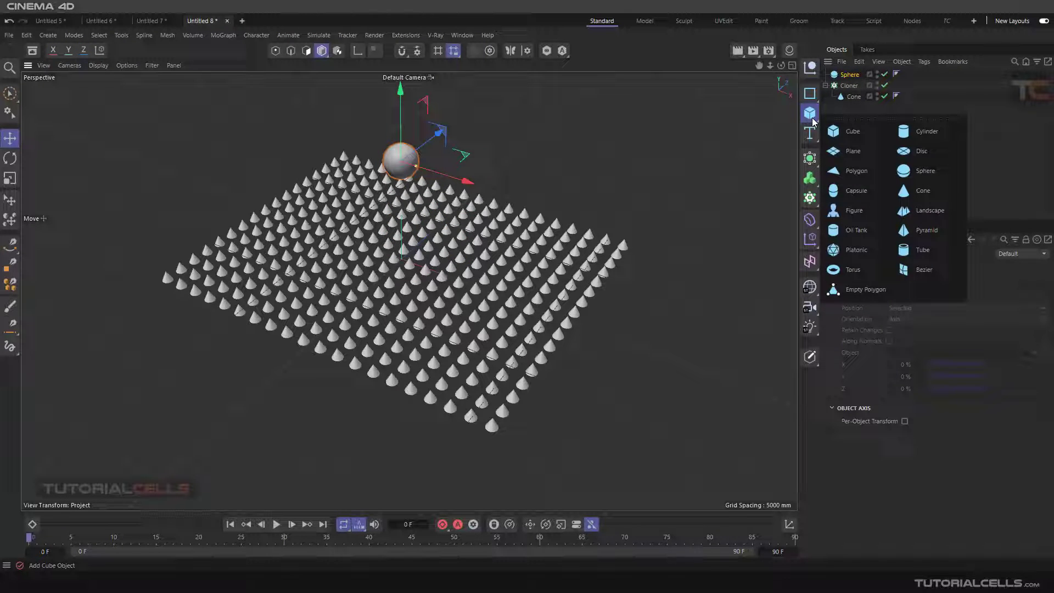
left_click(906, 231)
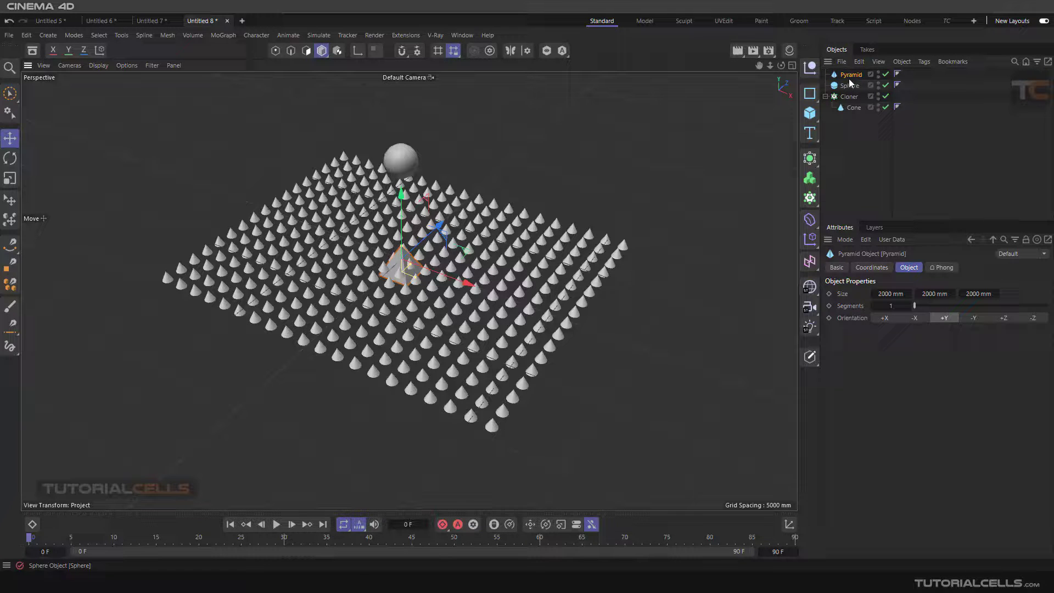
left_click(12, 179)
left_click_drag(541, 163, 388, 272)
Delete the cone from the Cloner and put the pyramid in its place
left_click(848, 107)
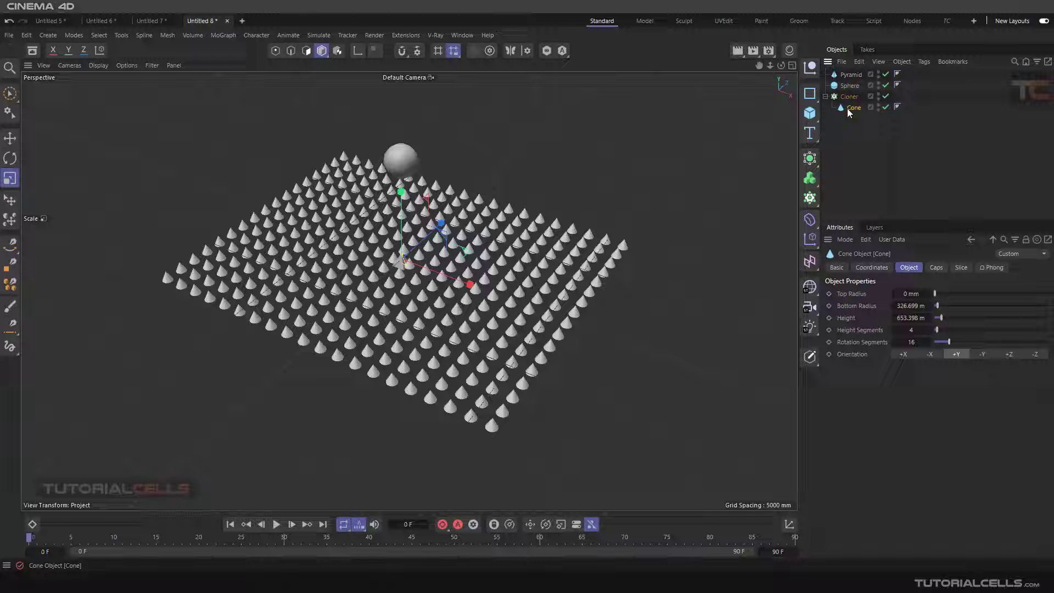
key("Delete")
left_click_drag(848, 96, 848, 97)
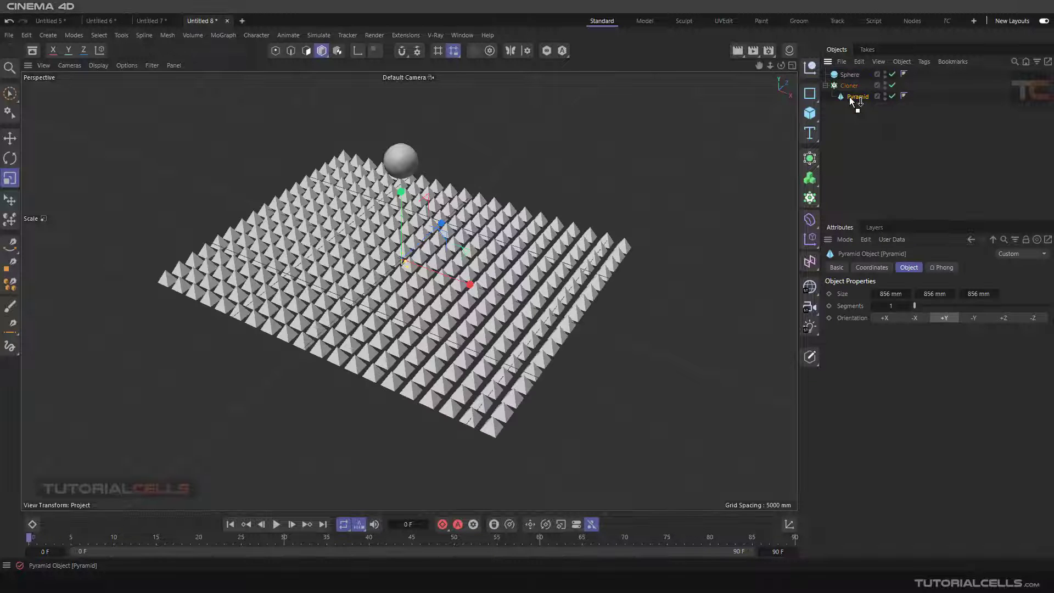
mouse_move(433, 181)
left_mouse_down("alt")
mouse_move(444, 214)
mouse_move(439, 186)
left_mouse_up("alt")
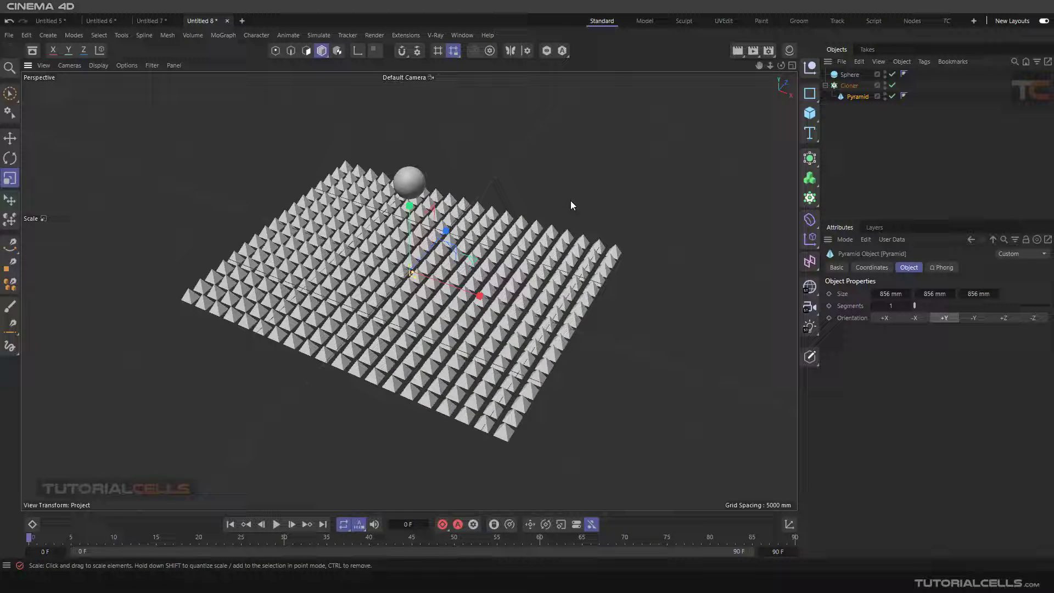
Create a material, apply it to the Cloner, and color it pink (H 326°, S 92%)
left_click(788, 50)
left_click(648, 81)
mouse_move(653, 107)
left_mouse_down()
mouse_move(760, 110)
mouse_move(852, 89)
left_mouse_up()
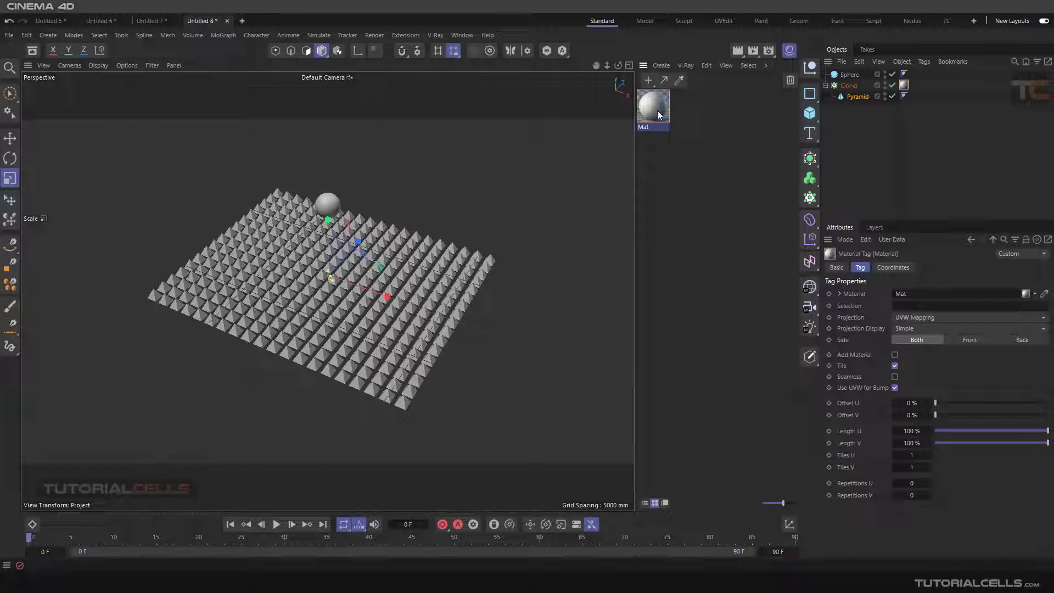
left_click(664, 113)
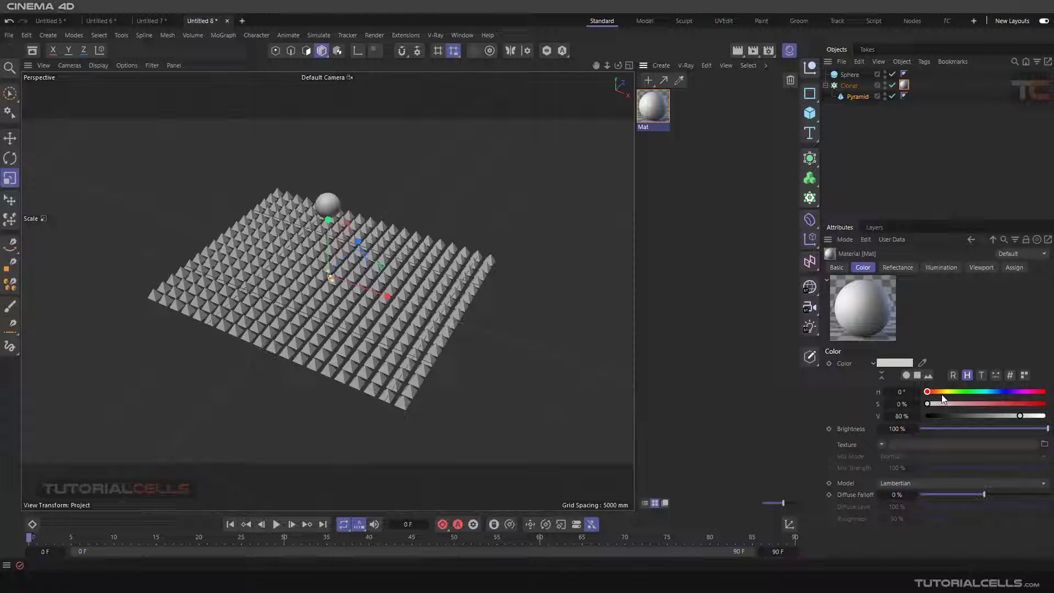
left_click(1032, 392)
left_click(1034, 403)
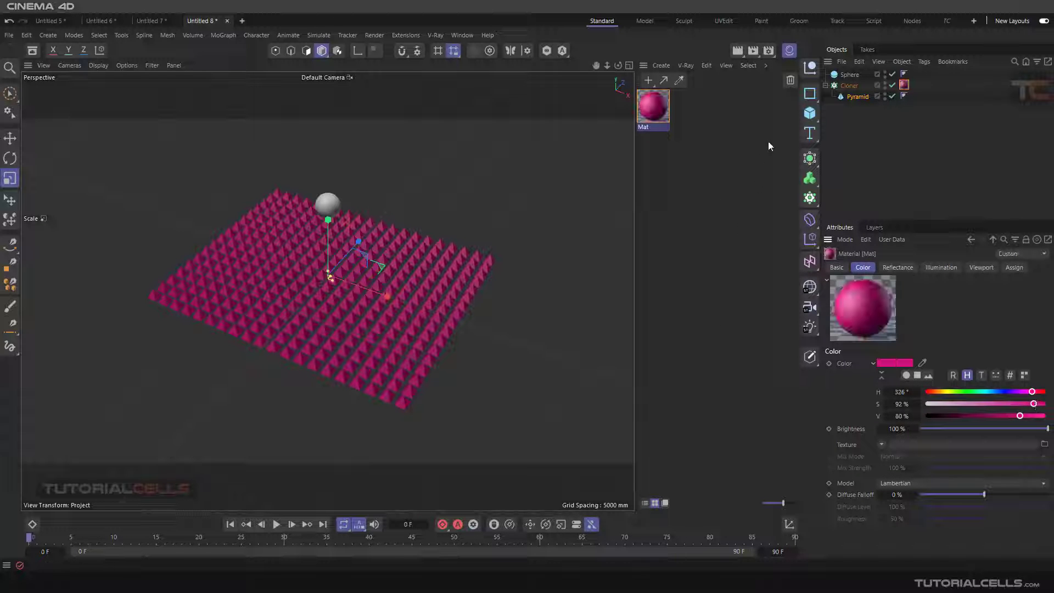
left_click(788, 50)
left_click_drag(448, 284, 466, 297, "alt")
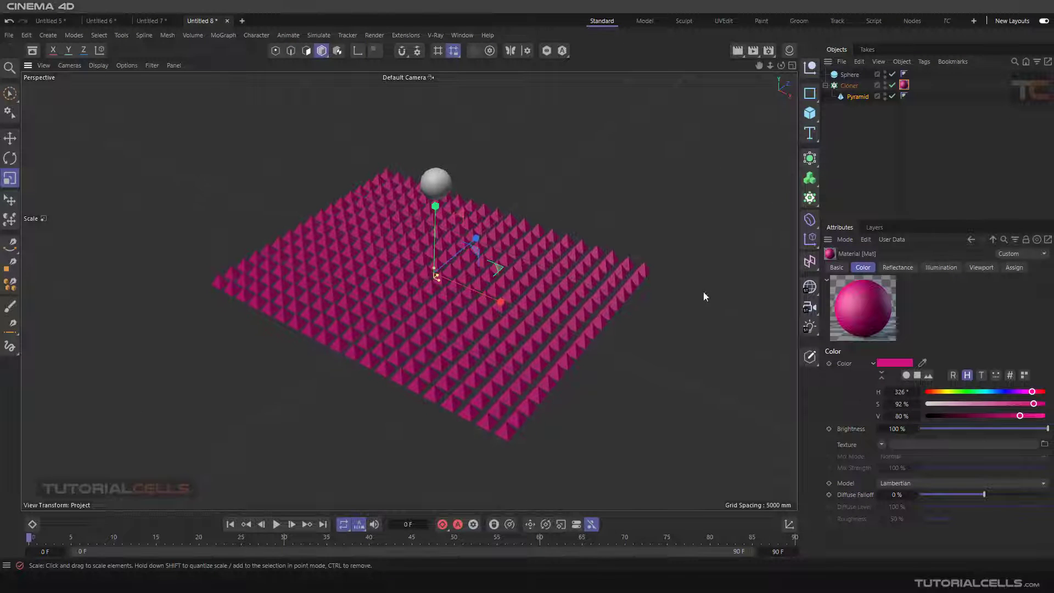
Make the pyramids taller and reduce the Cloner grid to 15 by 10
left_click(854, 96)
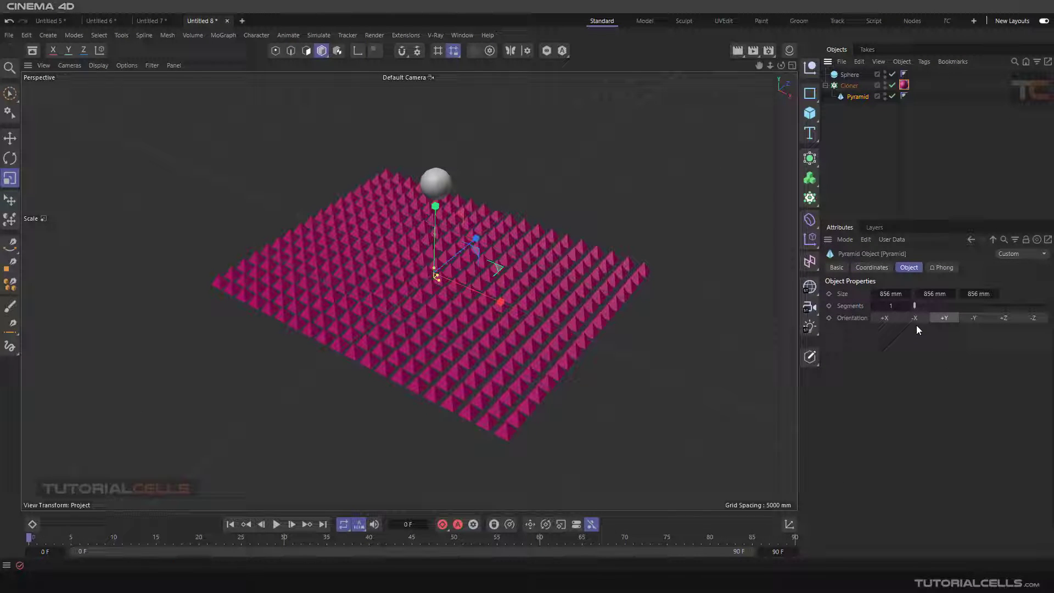
left_click_drag(917, 294, 917, 317)
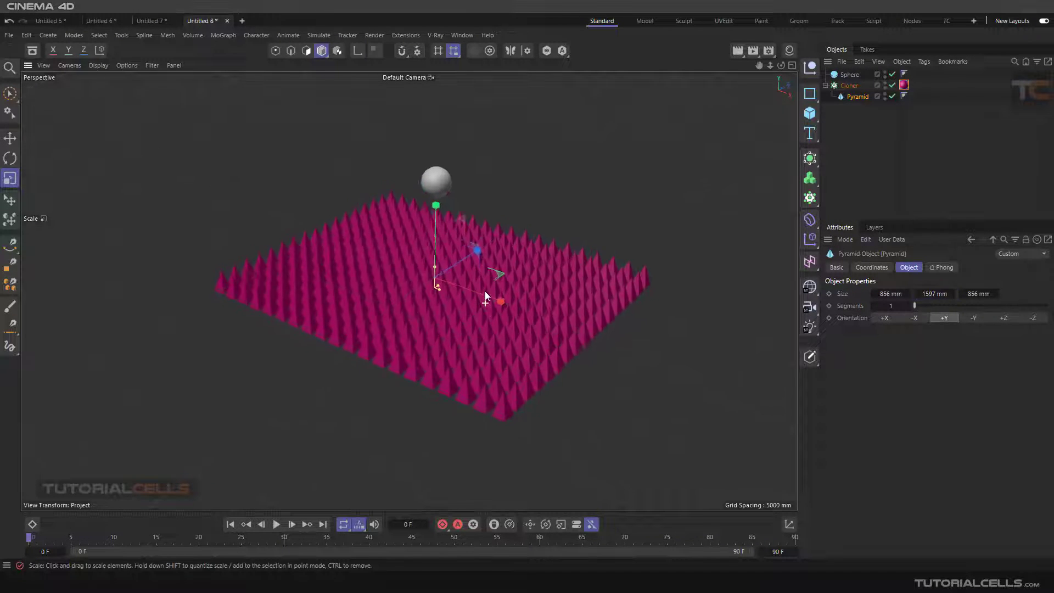
left_click(849, 85)
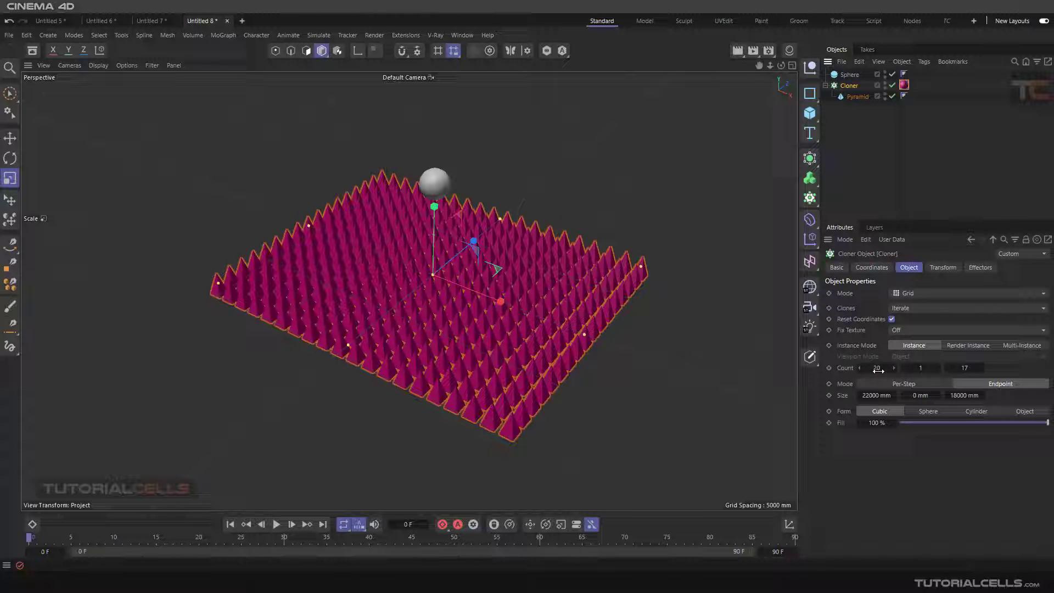
left_click_drag(878, 371, 872, 371)
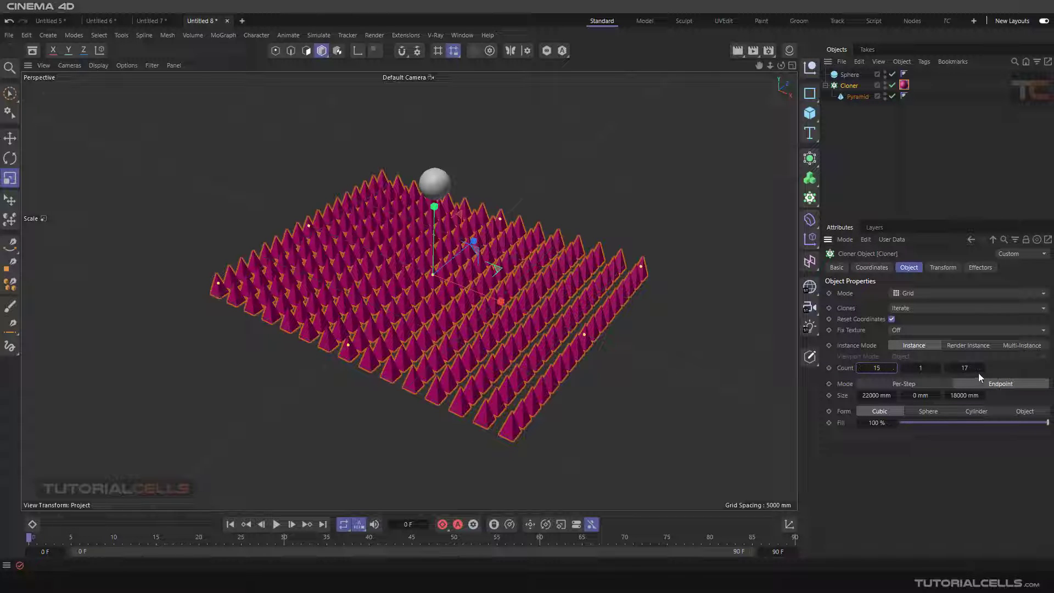
left_click_drag(980, 377, 966, 377)
Select the sphere with the Move tool, orbit the view, and reselect the Cloner
left_click(417, 182)
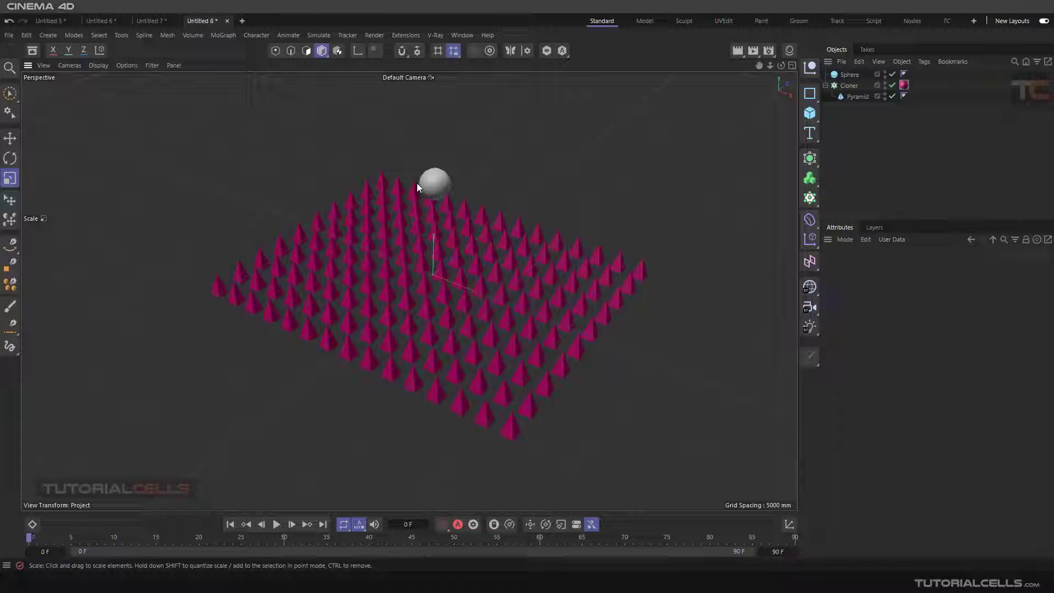
left_click(434, 187)
left_click_drag(437, 193, 449, 248, "alt")
key("e")
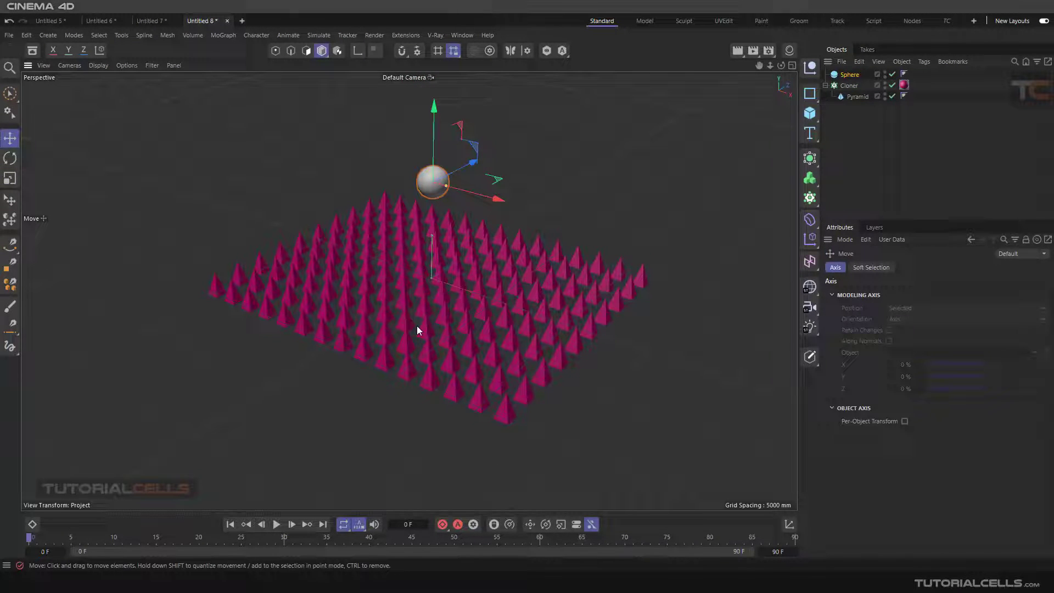
left_click_drag(416, 325, 460, 312, "alt")
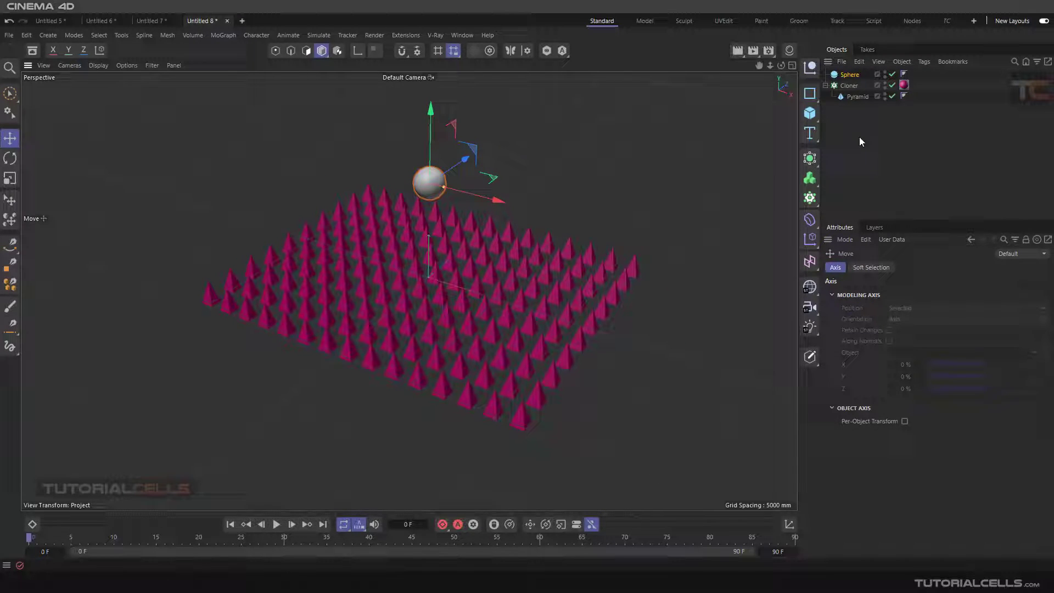
left_click(849, 86)
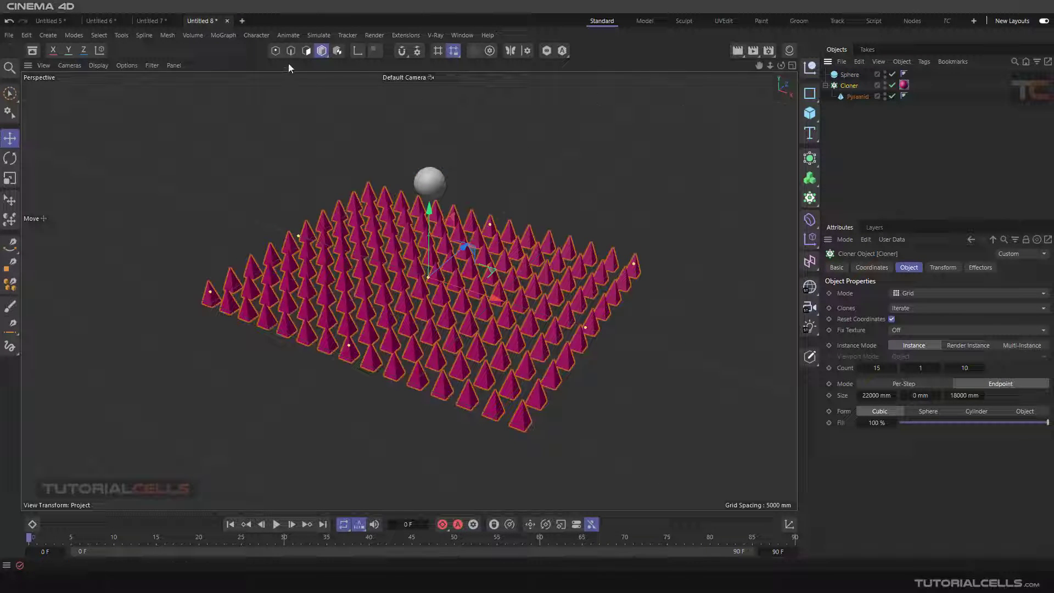
Add a Target effector and show its Effector tab parameters
left_click(223, 35)
mouse_move(234, 55)
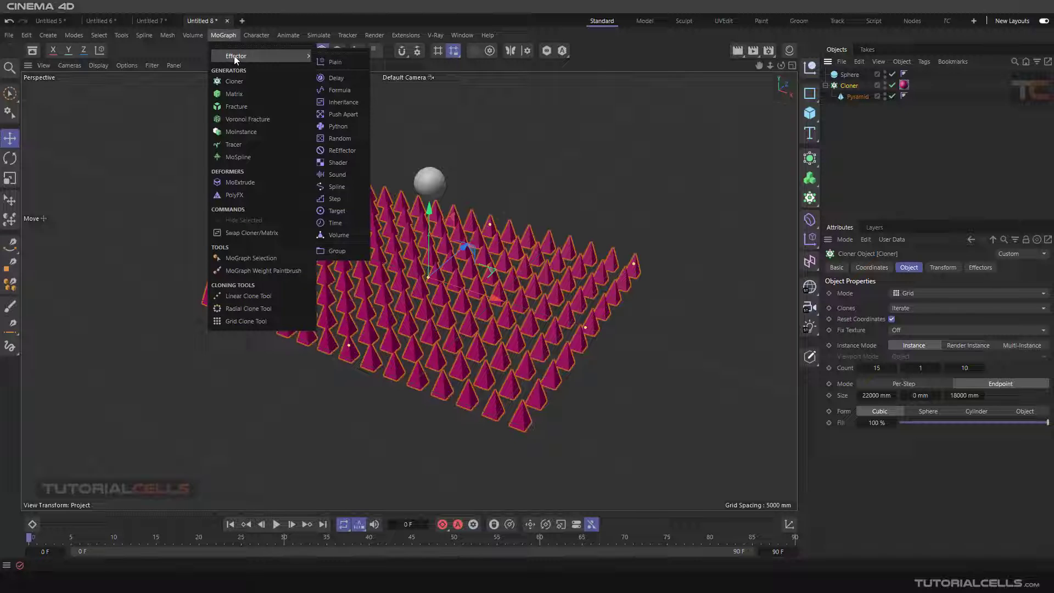
left_click(349, 219)
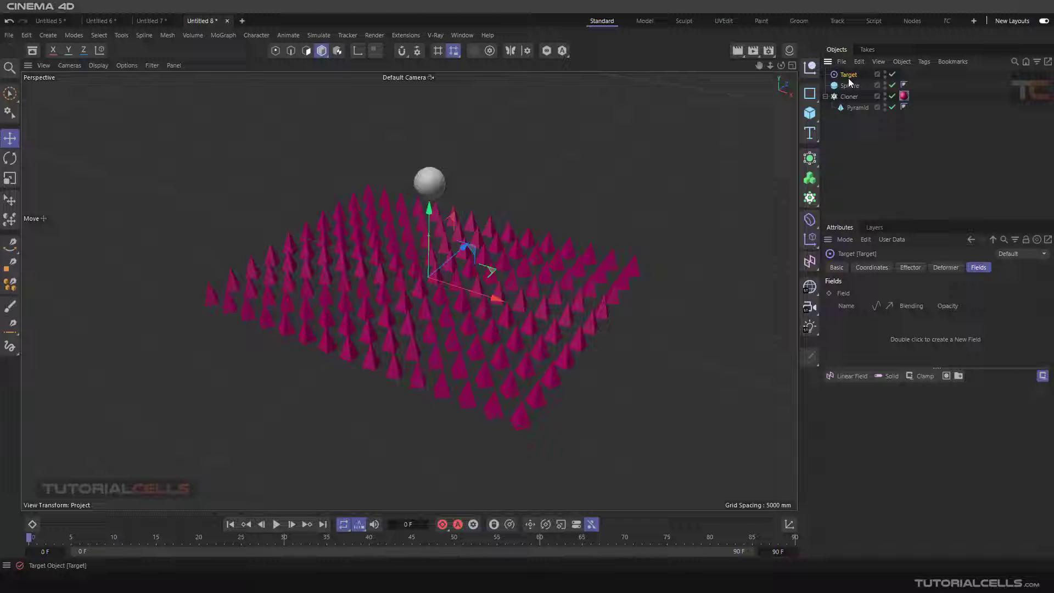
left_click(908, 268)
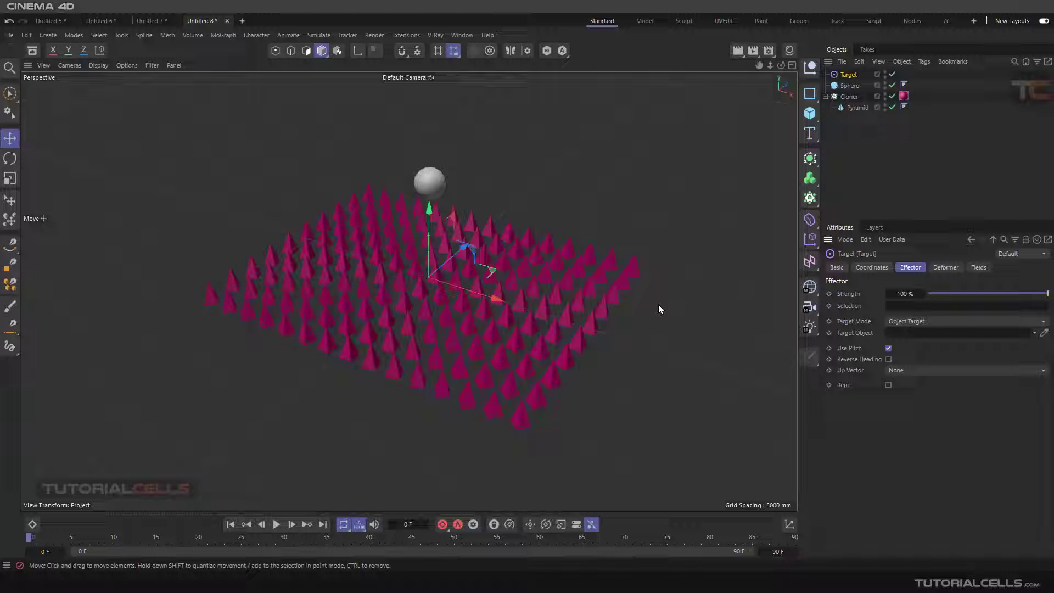
Reopen the effector list and dismiss it without adding anything
left_click(222, 34)
mouse_move(262, 56)
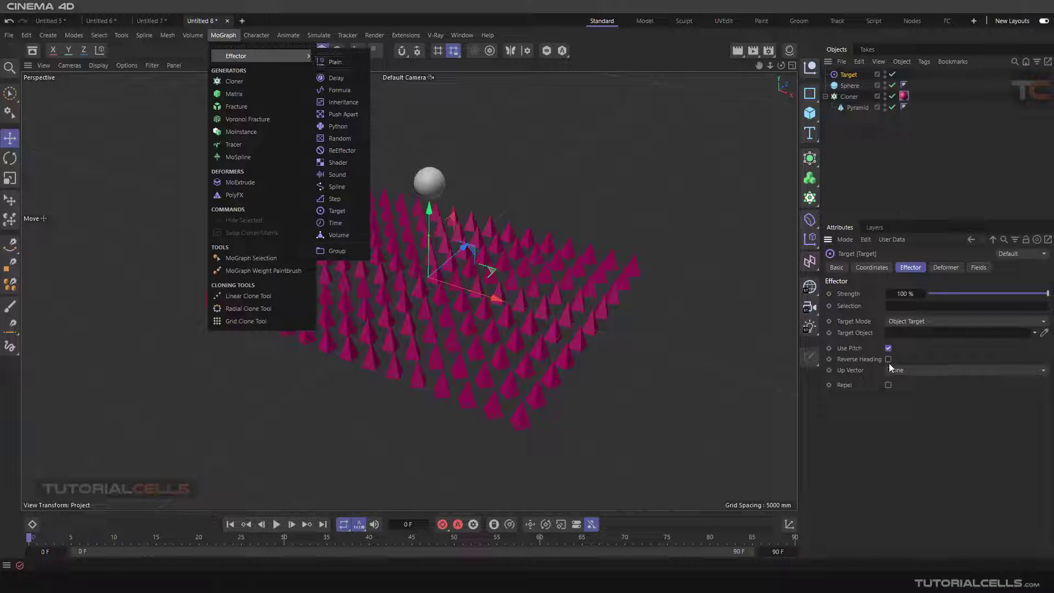
left_click(899, 460)
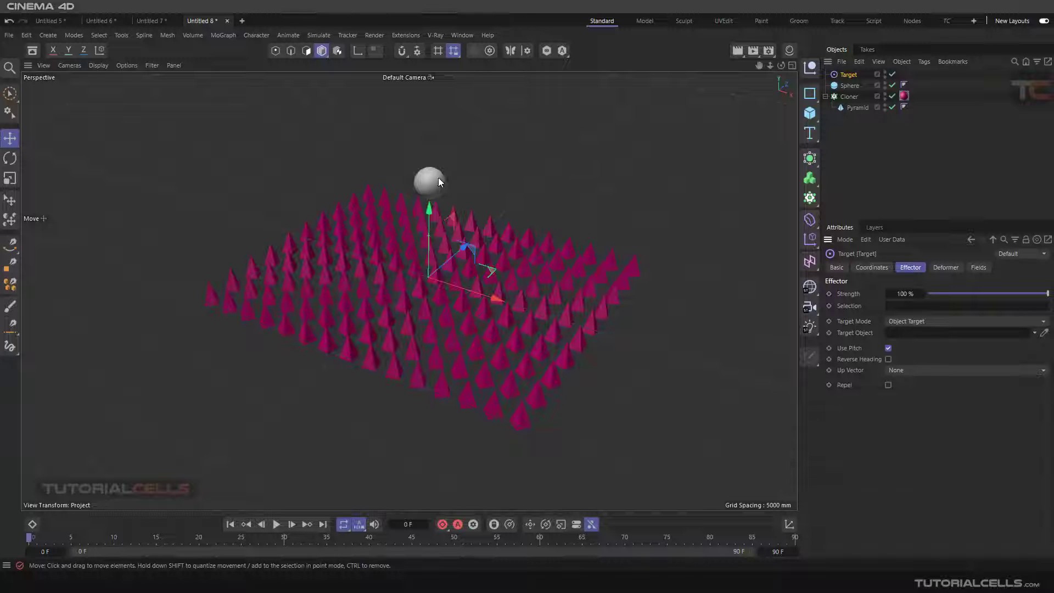
Set the Sphere as Target Object and try pyramid orientations -Y, +X, -X, ending on +Y
left_click_drag(843, 87, 890, 341)
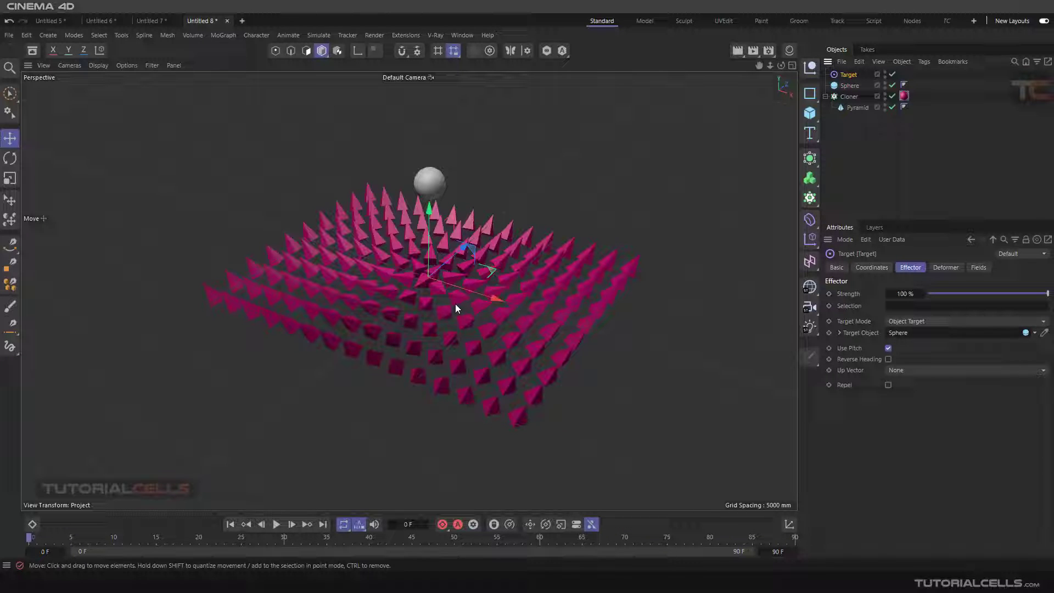
mouse_move(456, 304)
left_mouse_down("alt")
mouse_move(440, 250)
mouse_move(459, 296)
mouse_move(477, 302)
mouse_move(448, 294)
left_mouse_up("alt")
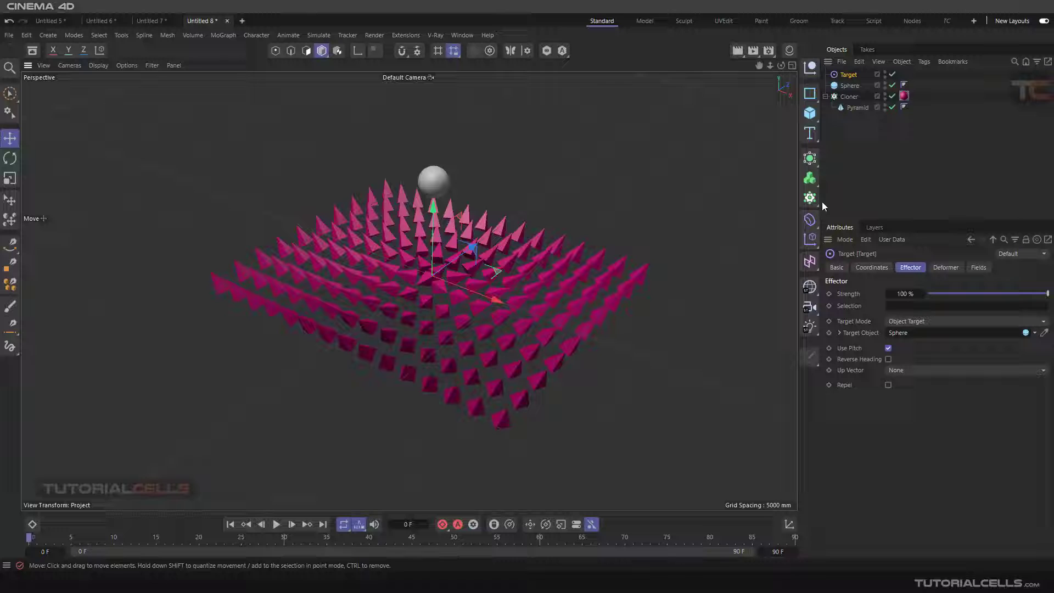
left_click(855, 109)
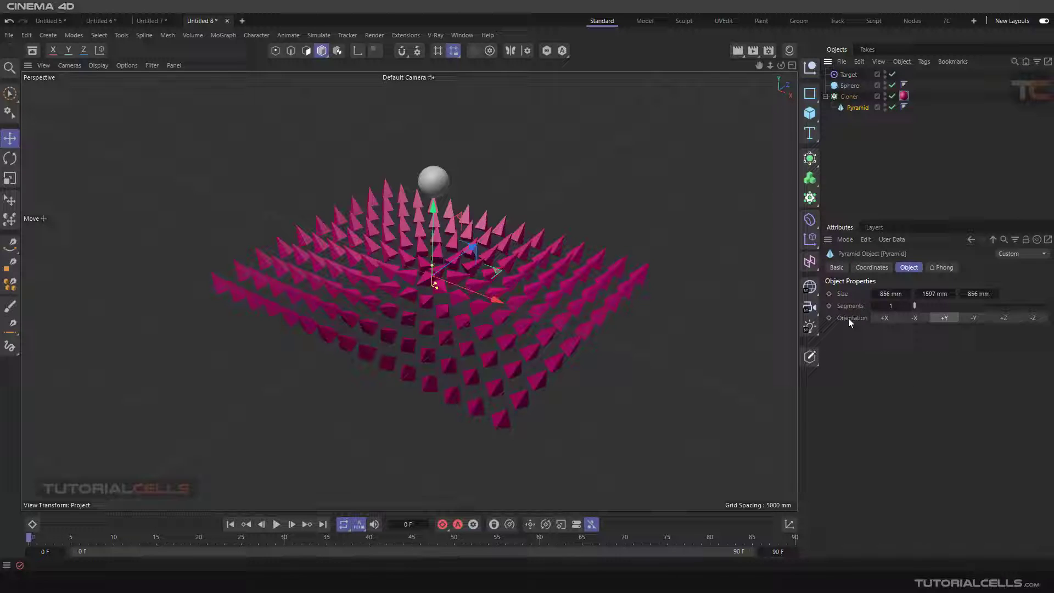
left_click(973, 319)
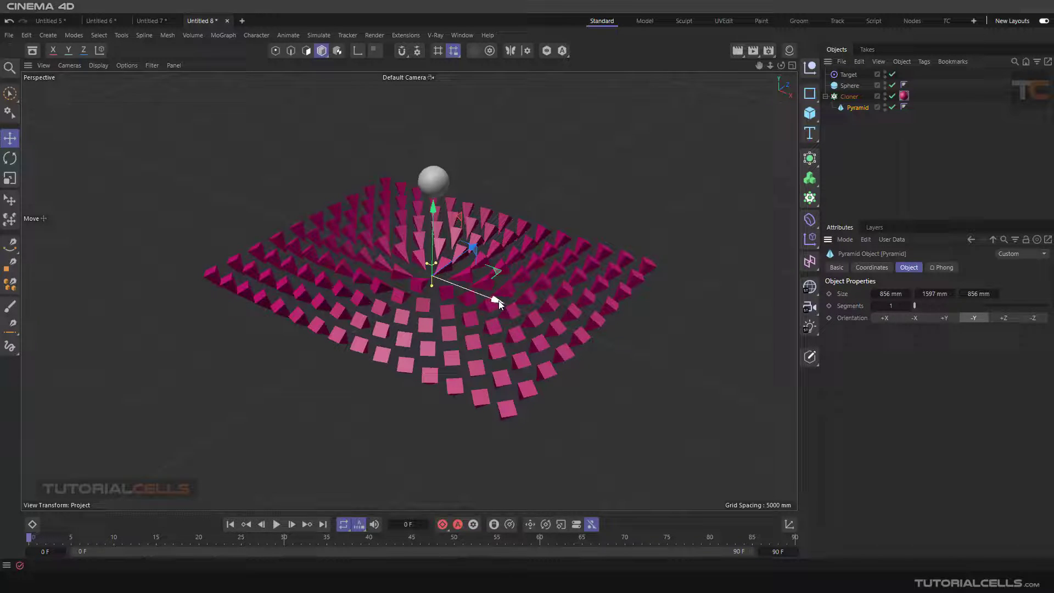
left_click_drag(498, 303, 498, 274, "alt")
left_click(884, 318)
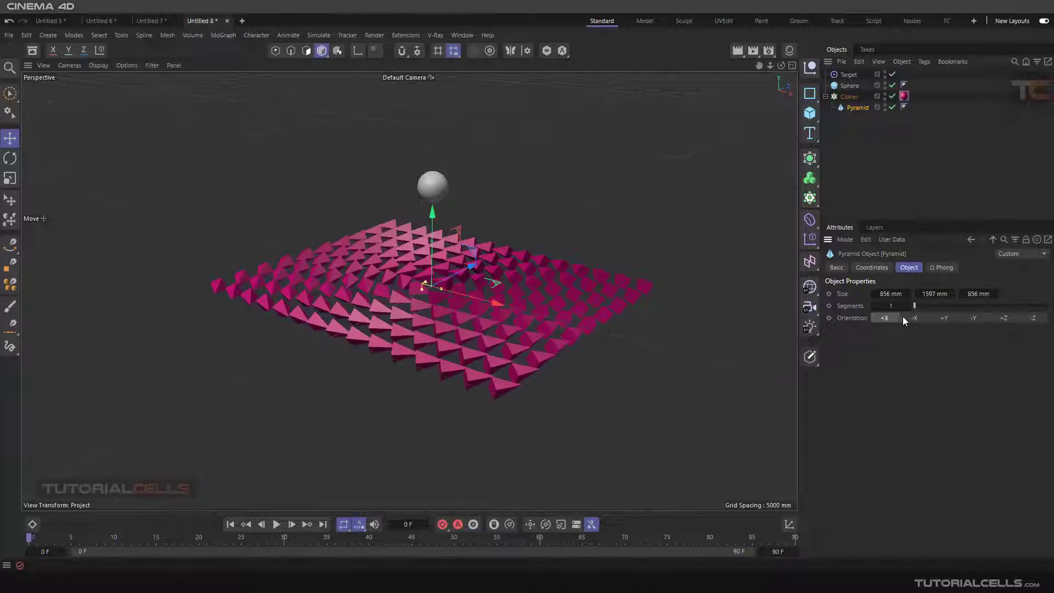
left_click(913, 317)
left_click(950, 319)
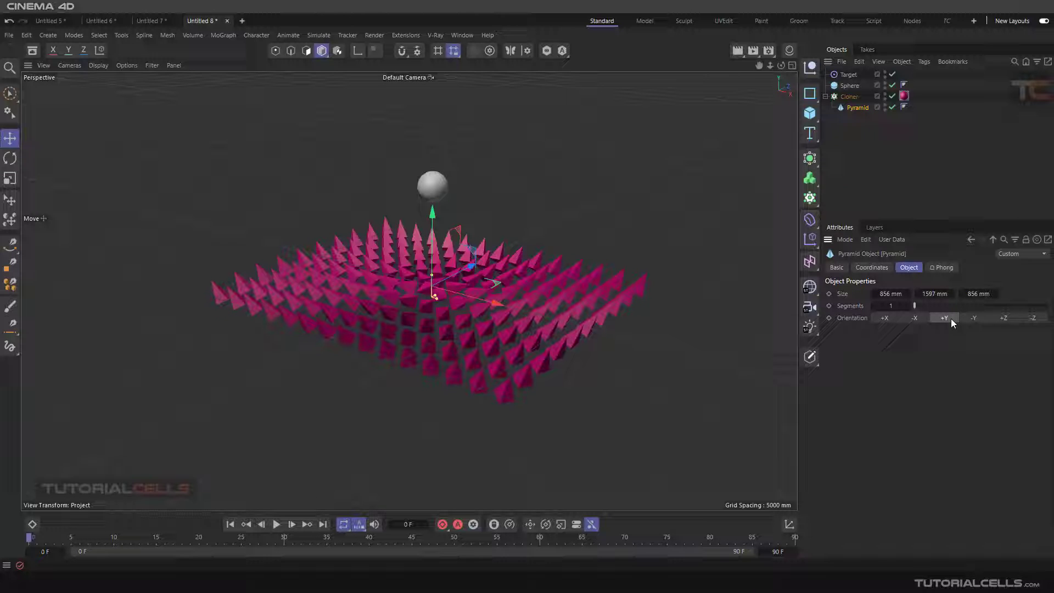
Move the sphere around to test the aiming, then reselect the Target effector
left_click_drag(790, 282, 577, 236, "alt")
left_click(442, 185)
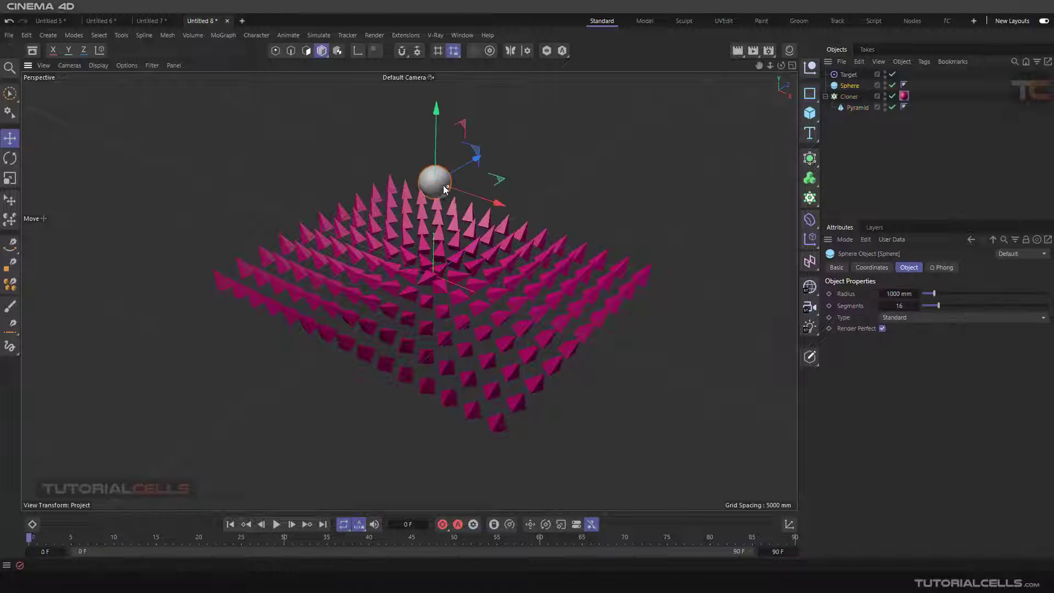
left_click_drag(479, 198, 489, 244)
left_click_drag(467, 131, 487, 108)
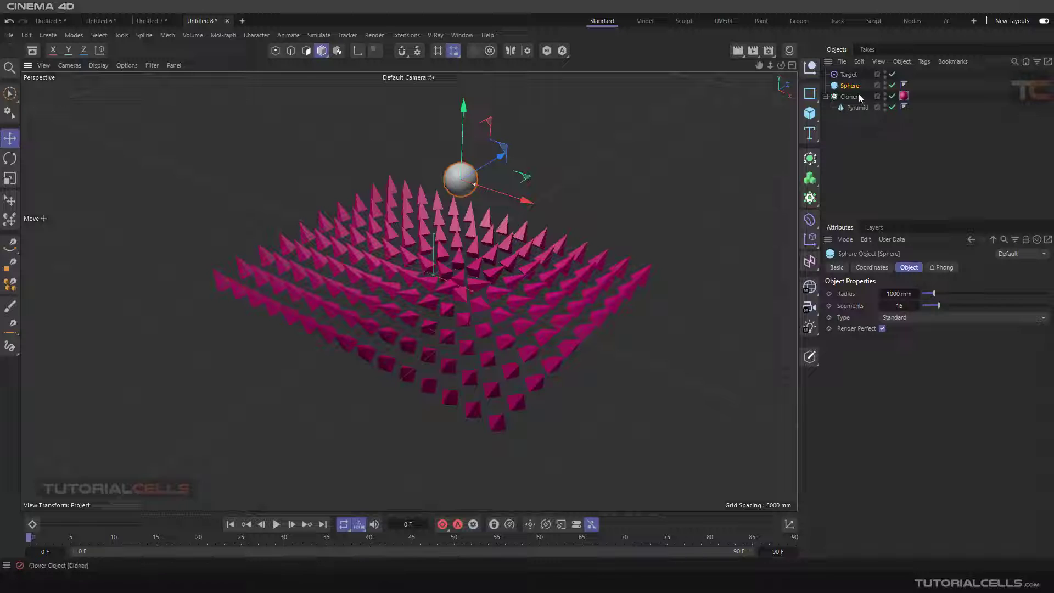
left_click(852, 77)
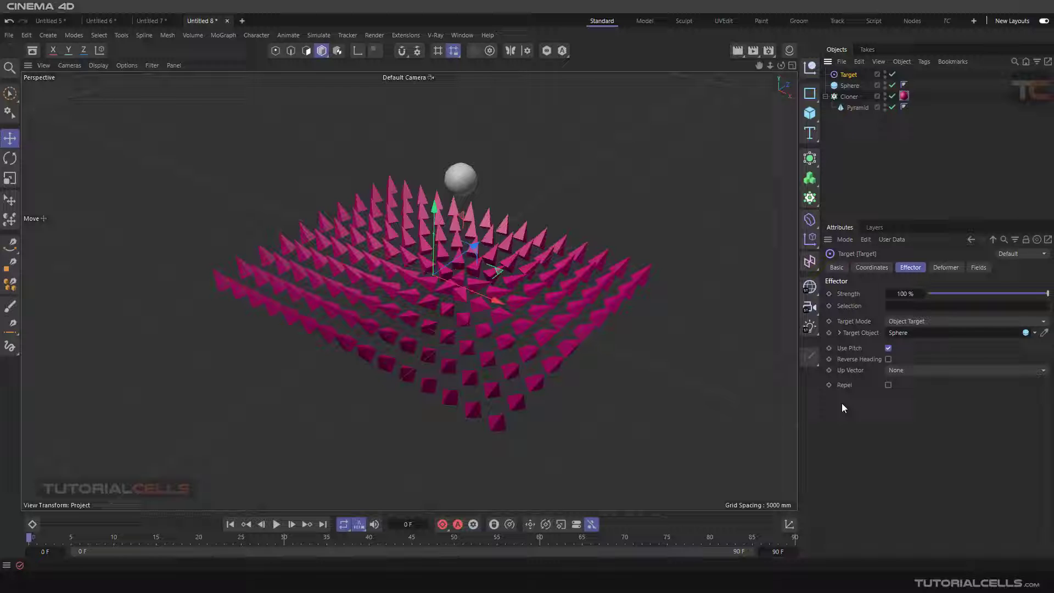
left_click(906, 371)
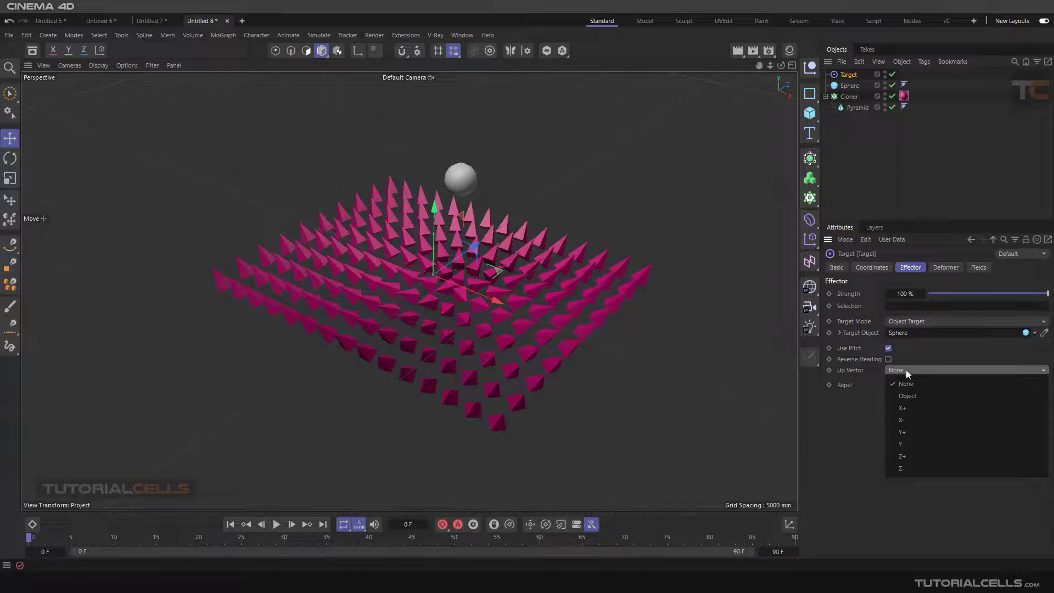
left_click(915, 396)
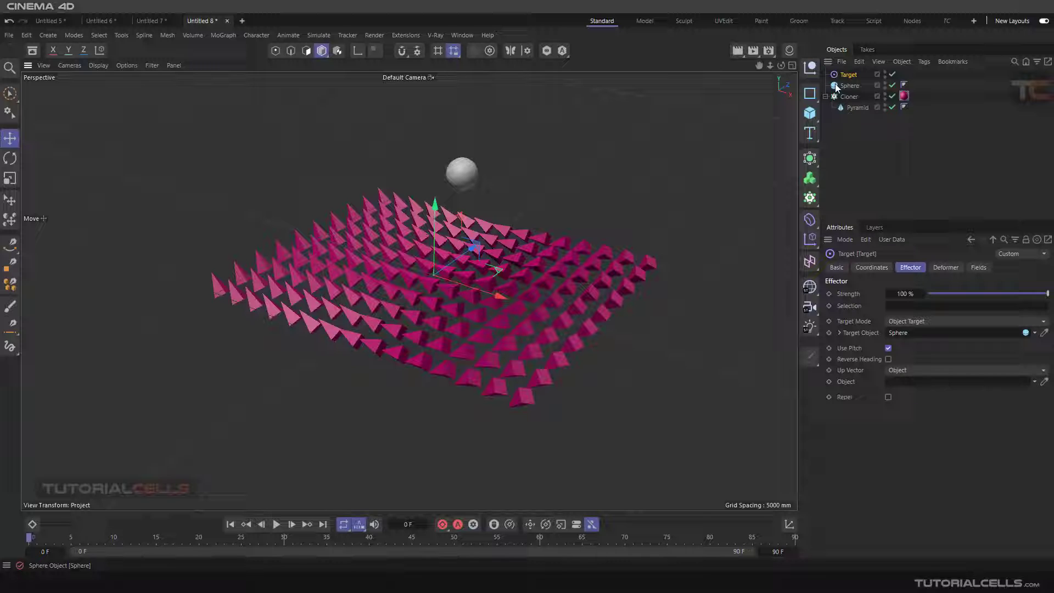
left_click_drag(841, 87, 903, 382)
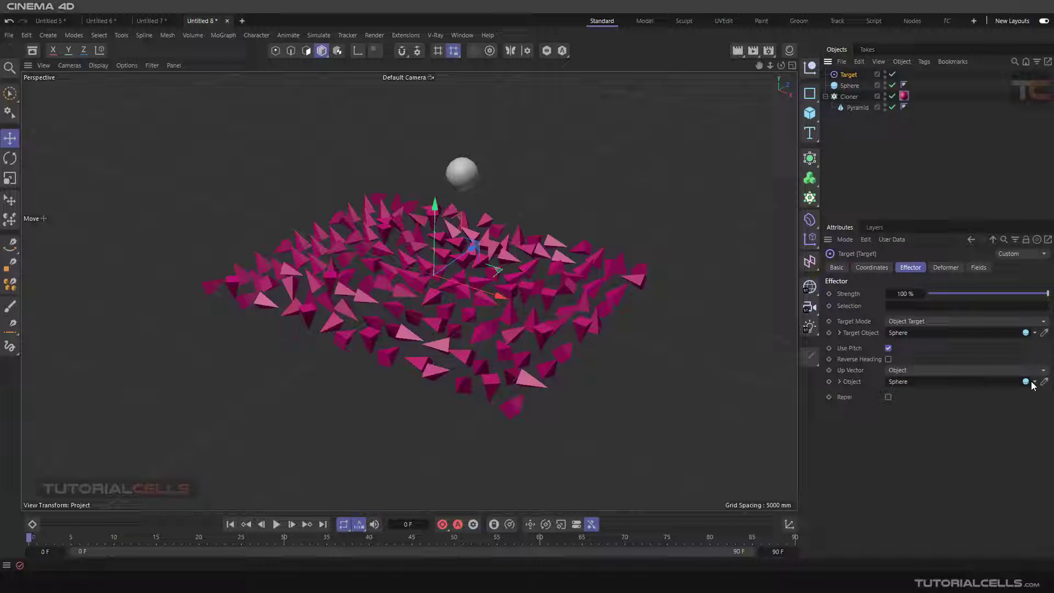
left_click(1034, 382)
left_click(1007, 391)
left_click(909, 371)
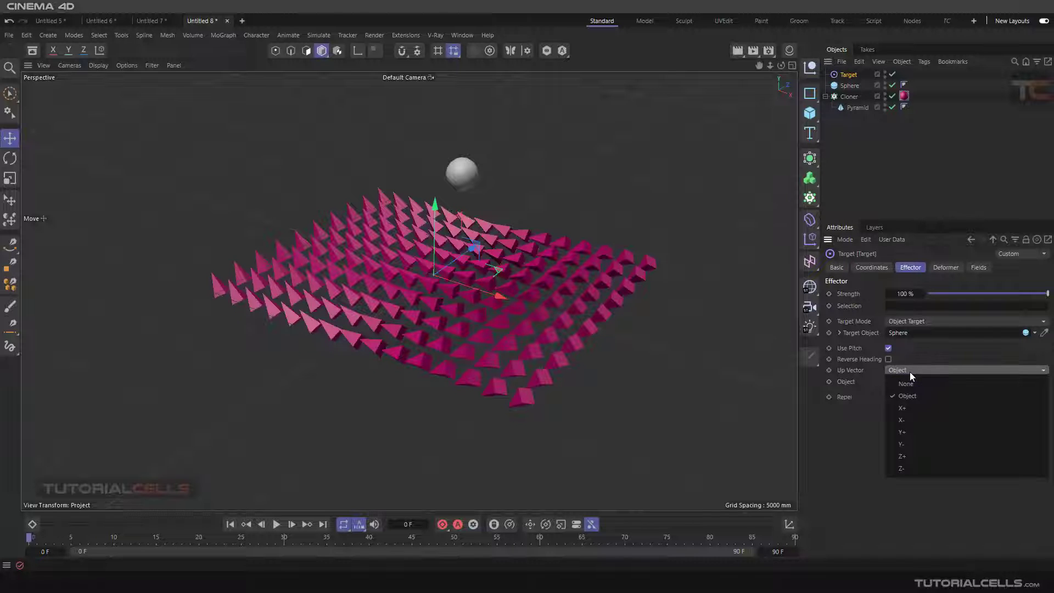
left_click(907, 403)
left_click(907, 370)
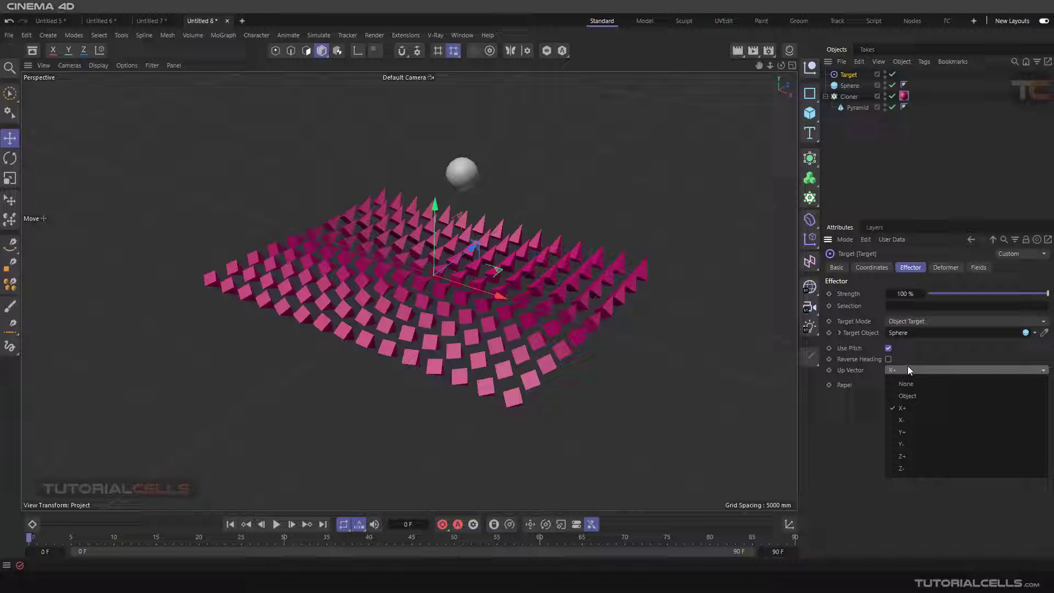
left_click(904, 416)
left_click(907, 371)
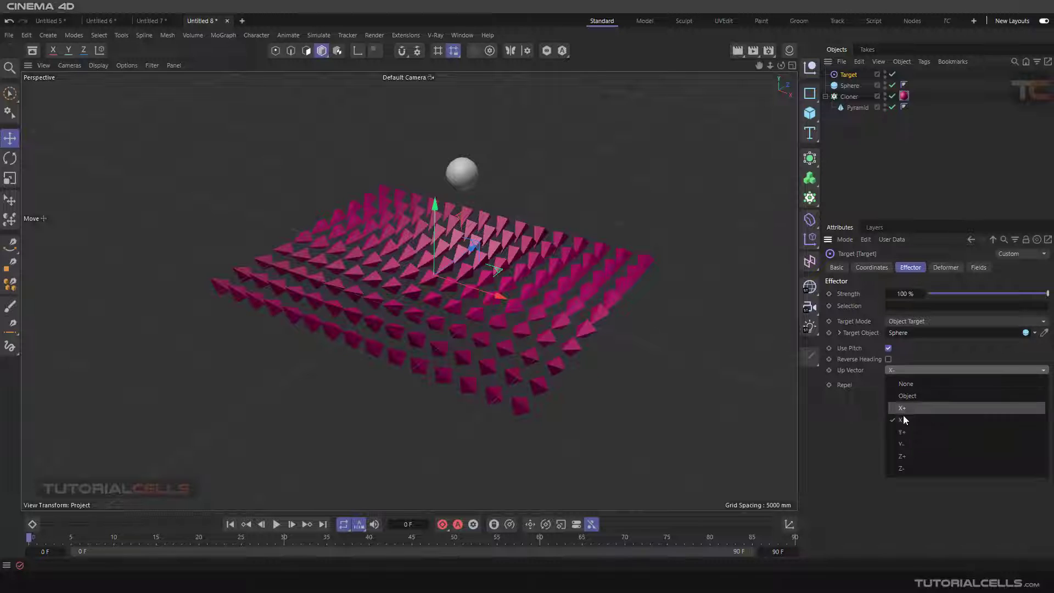
left_click(906, 451)
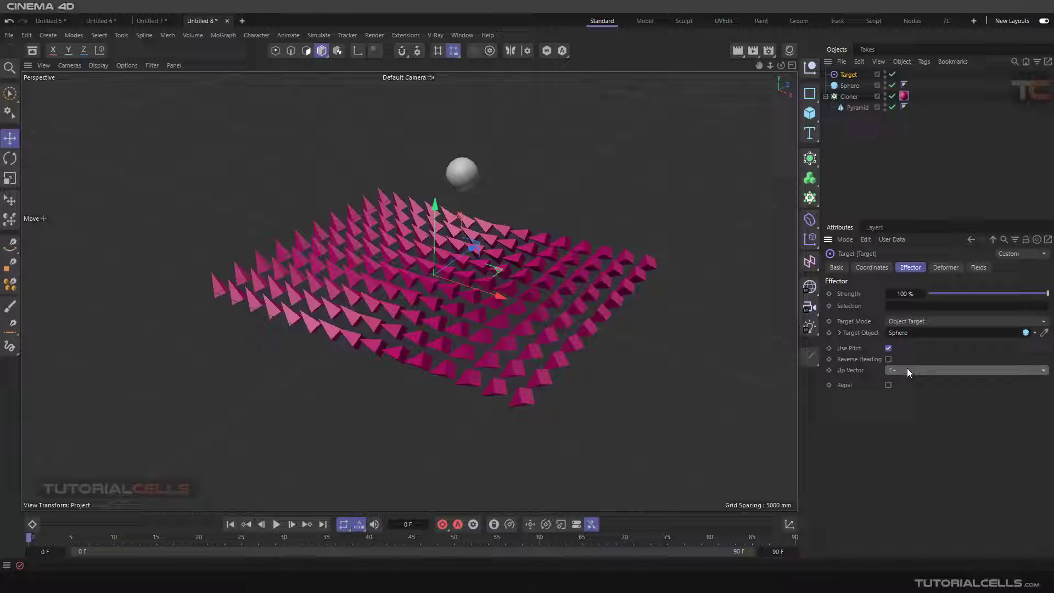
left_click(906, 370)
left_click(895, 463)
left_click(905, 370)
left_click(910, 406)
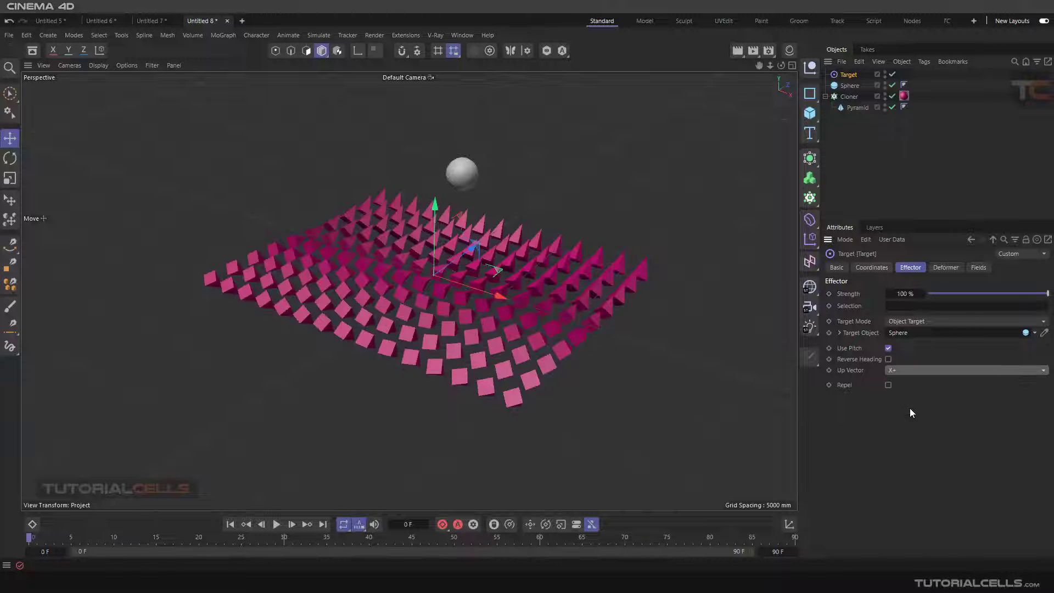
left_click(901, 419)
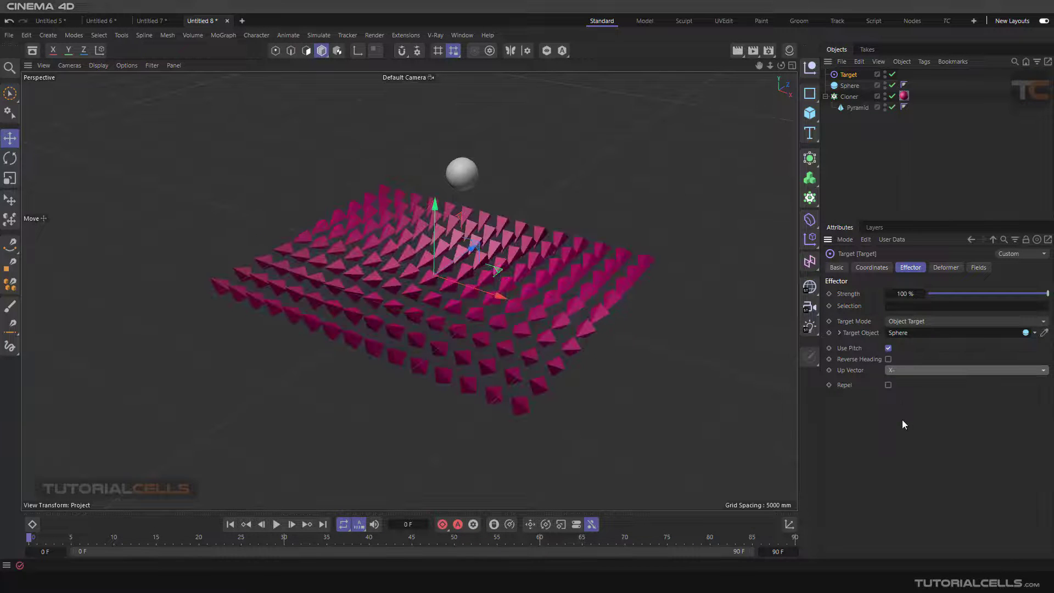
left_click(903, 369)
left_click(904, 432)
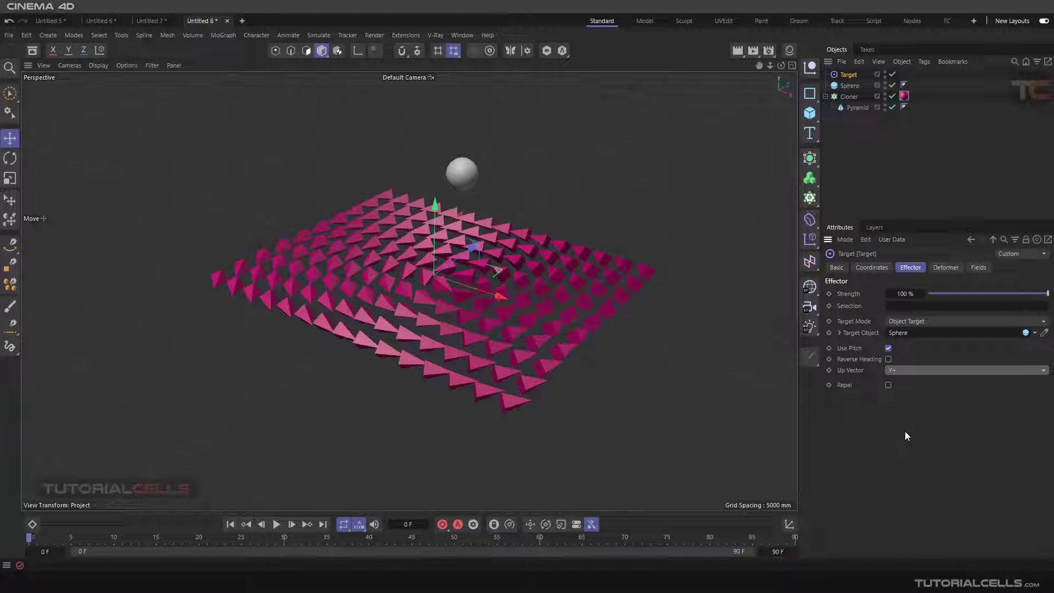
left_click(904, 367)
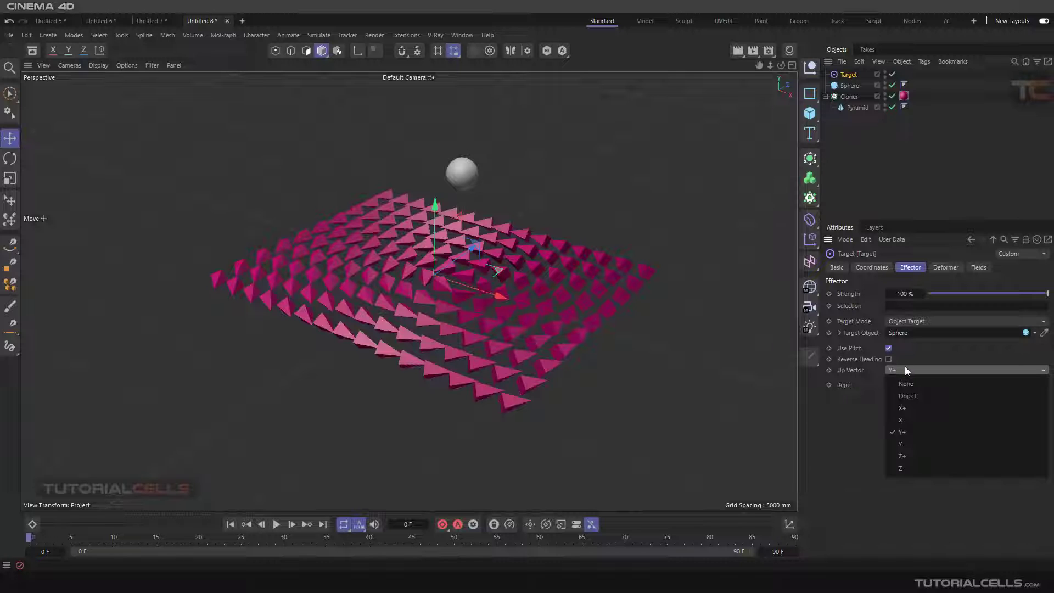
left_click(907, 378)
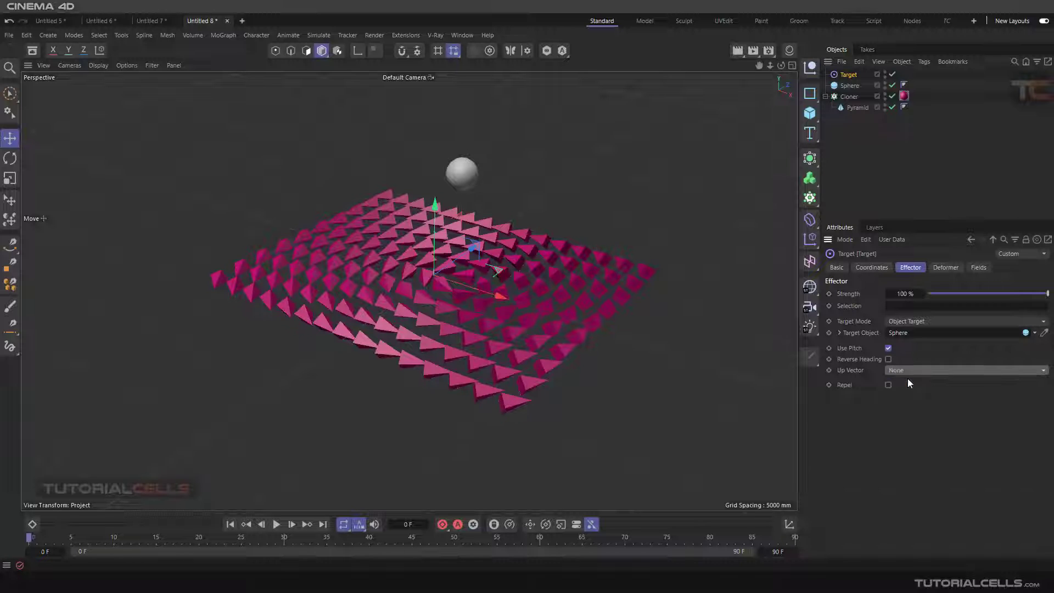
Set the Pyramid's Orientation to +Z so clones aim at the sphere
left_click(854, 109)
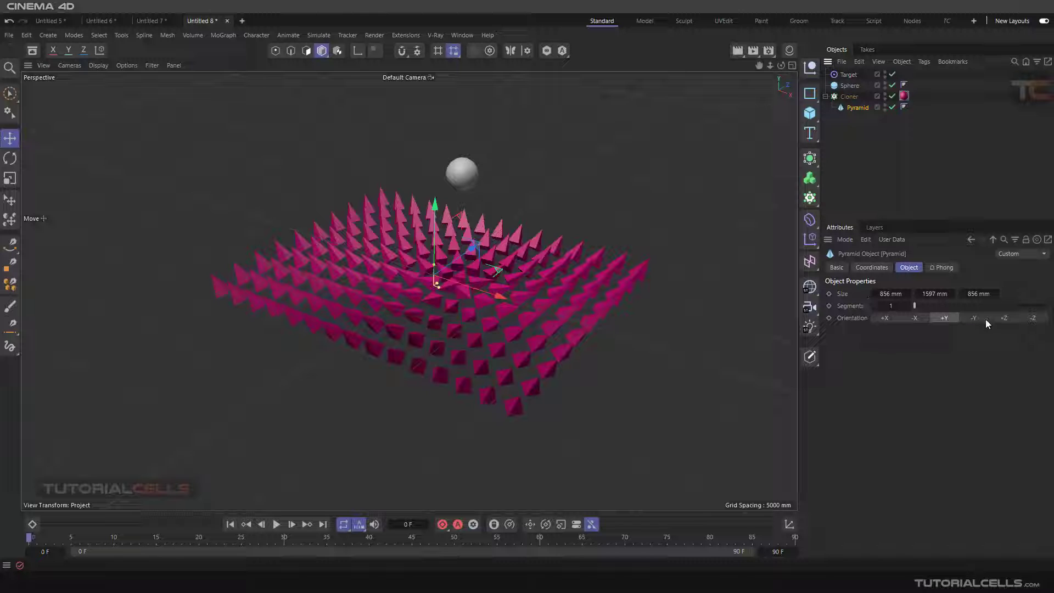
left_click(1002, 319)
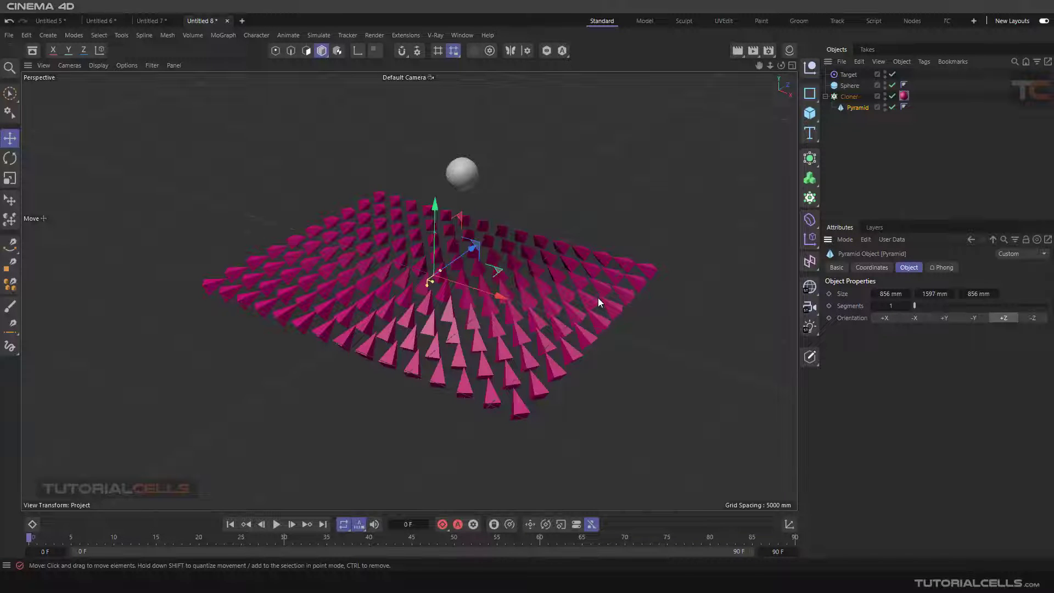
left_click_drag(552, 278, 471, 197, "alt")
Raise the sphere slightly on Y and select the Target effector
left_click(449, 192)
mouse_move(451, 132)
left_mouse_down()
mouse_move(452, 258)
mouse_move(460, 124)
left_mouse_up()
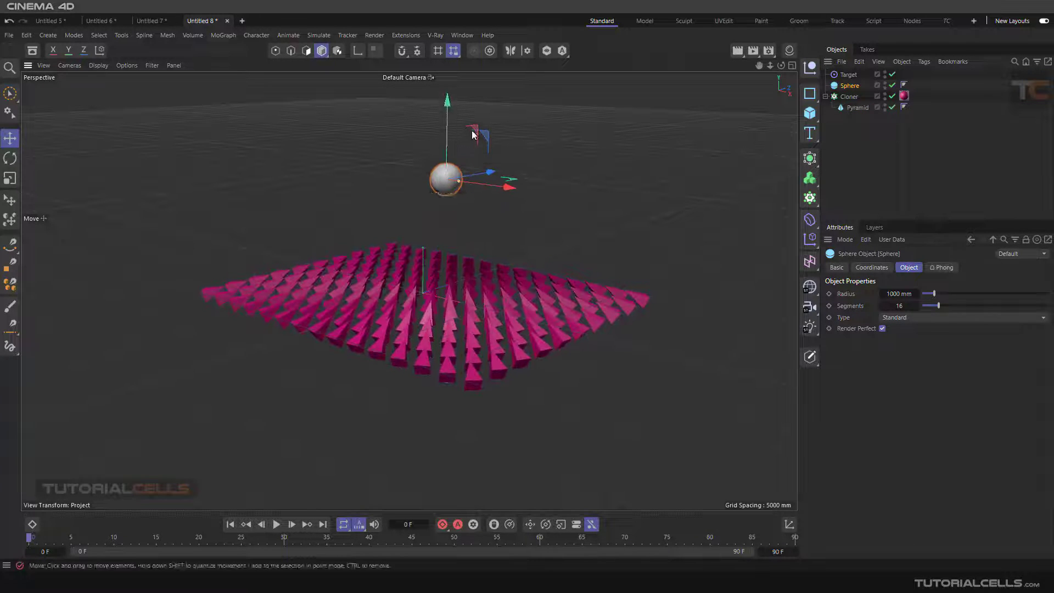
left_click(848, 109)
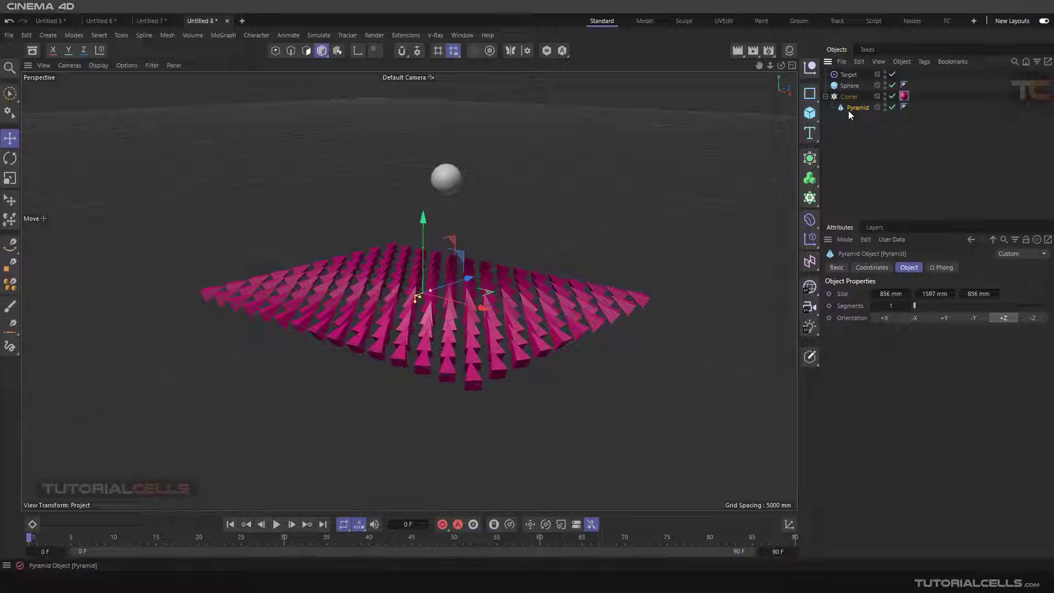
left_click(850, 74)
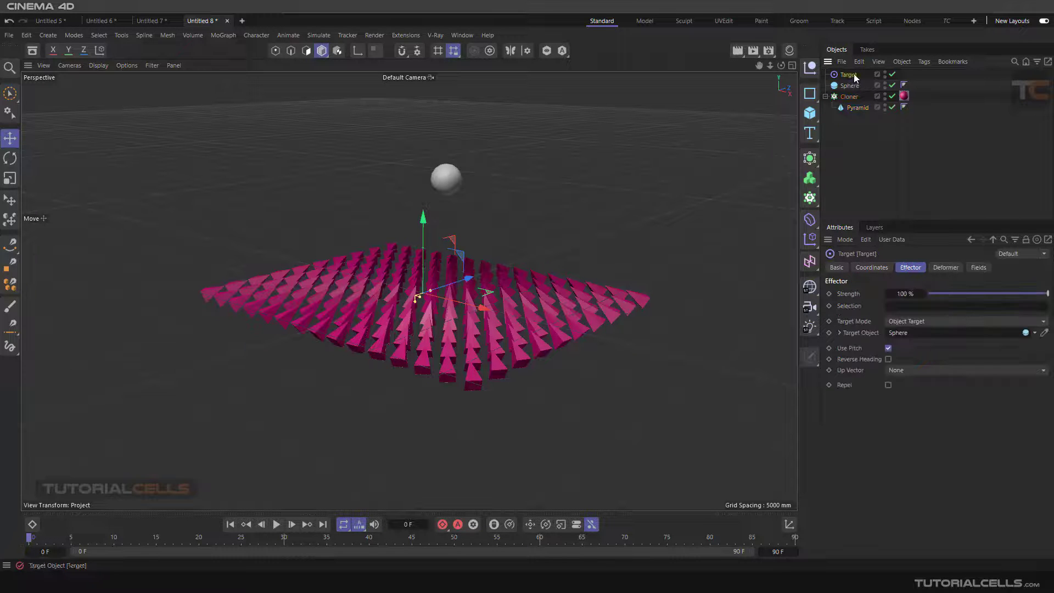
Leave Reverse Heading off after testing it, enable Repel, then select the sphere
left_click(888, 359)
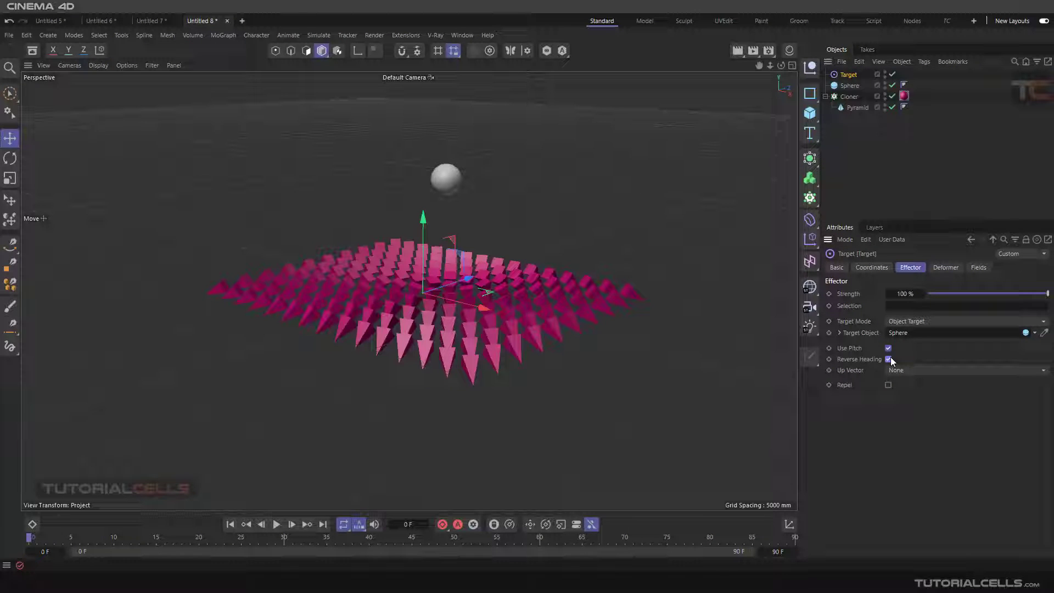
left_click(888, 359)
left_click(888, 359)
left_click(888, 359)
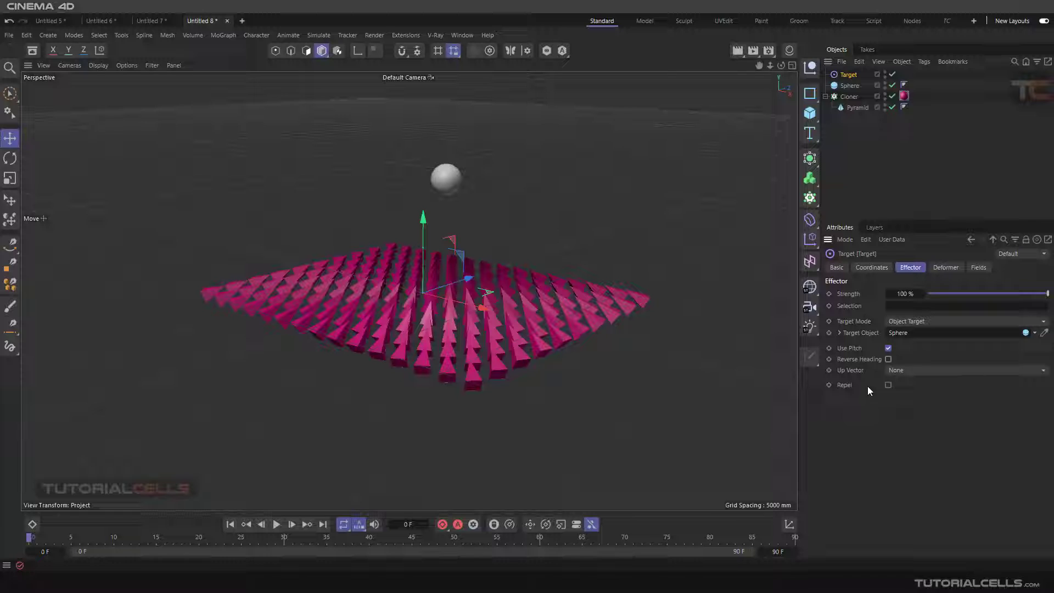
left_click(888, 385)
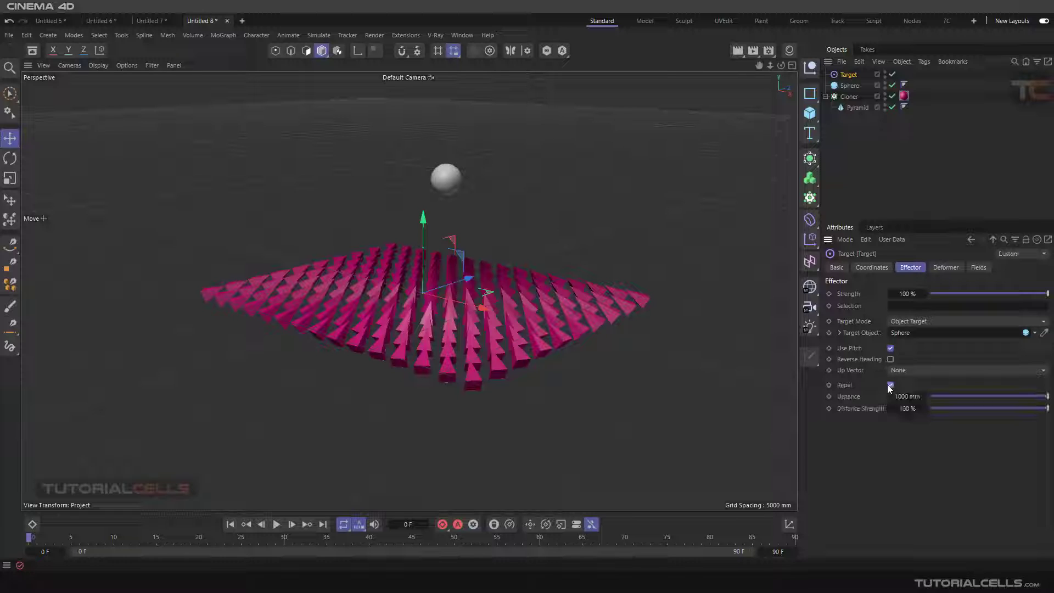
left_click(456, 179)
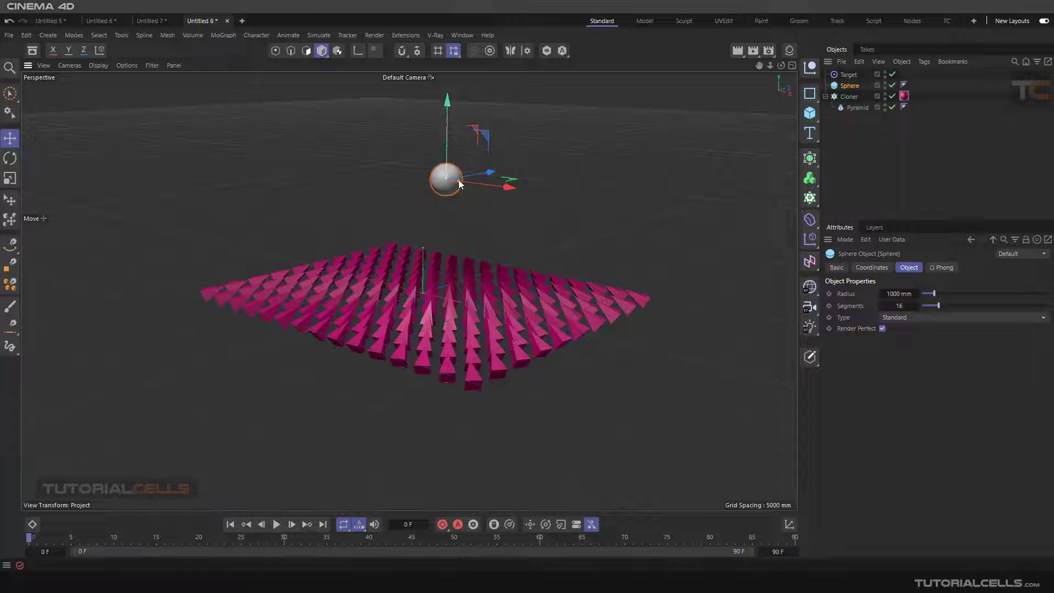
Enlarge the sphere to about 1711 mm radius and lower it toward the pyramid grid
left_click_drag(458, 180, 467, 181)
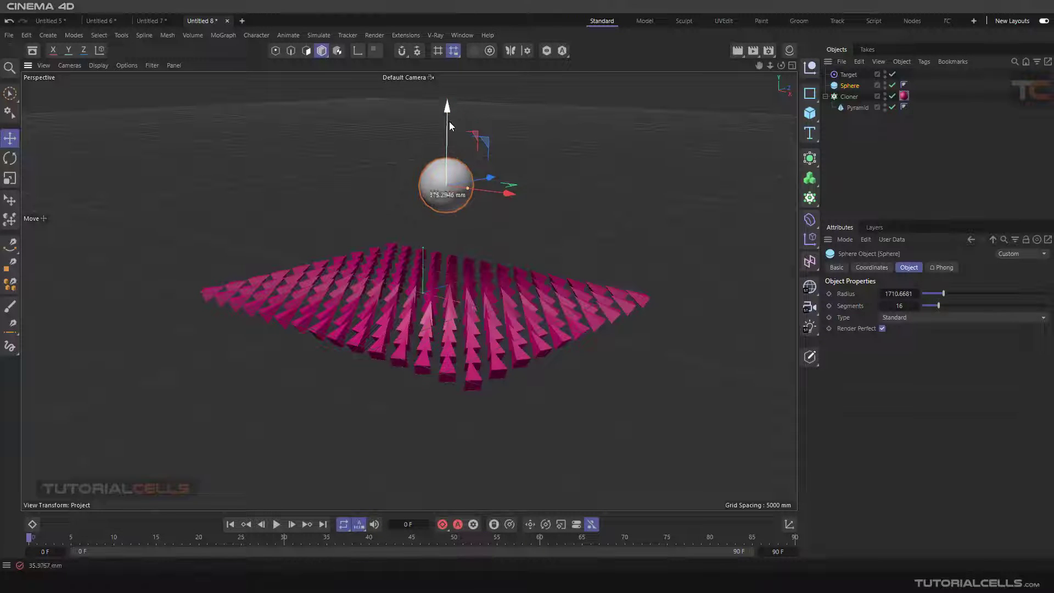
left_click_drag(449, 121, 453, 228)
scroll(439, 265, "up", 5)
middle_click_drag(450, 348, 448, 318, "alt")
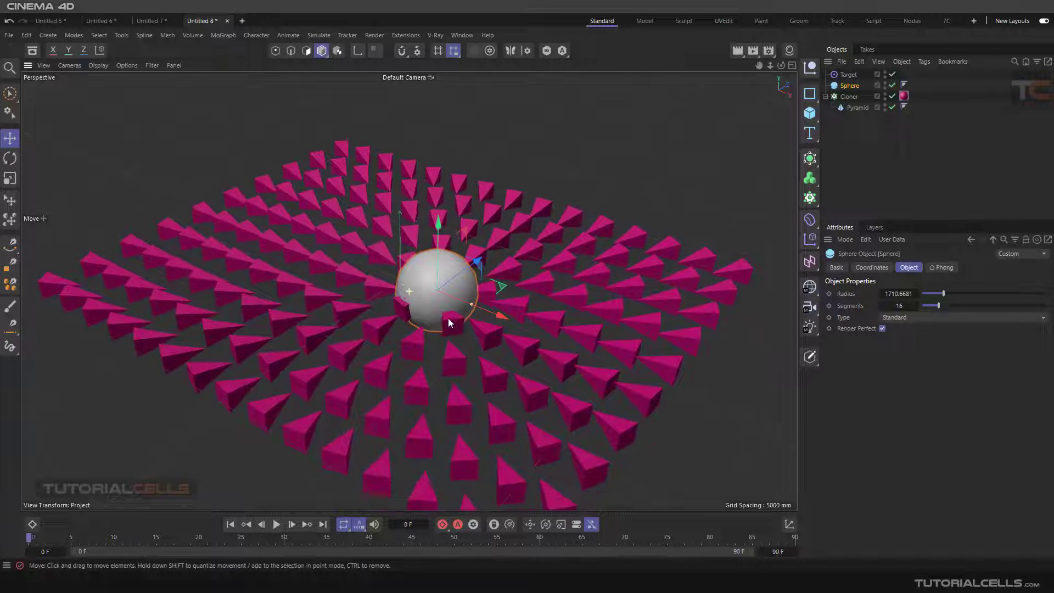
Set the Target effector's repel Distance to 10000 mm
left_click(846, 75)
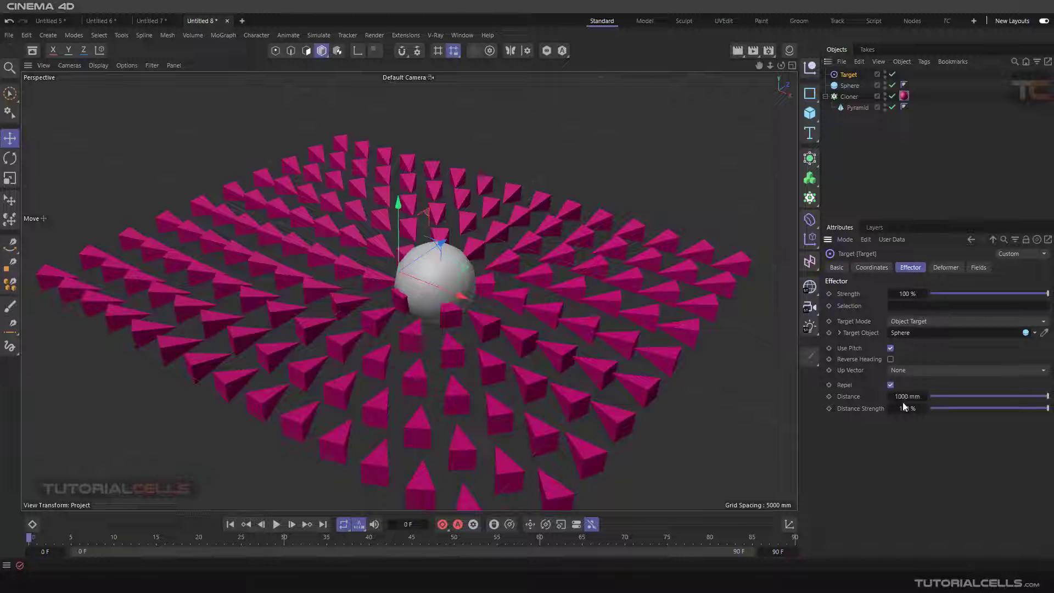
left_click_drag(903, 396, 821, 398)
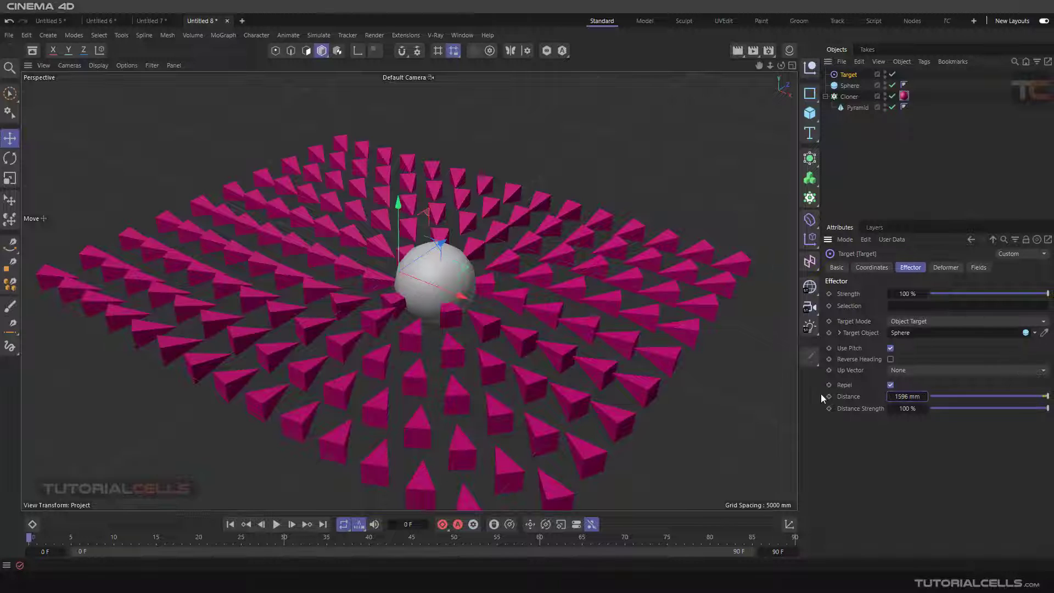
left_click_drag(907, 396, 862, 414)
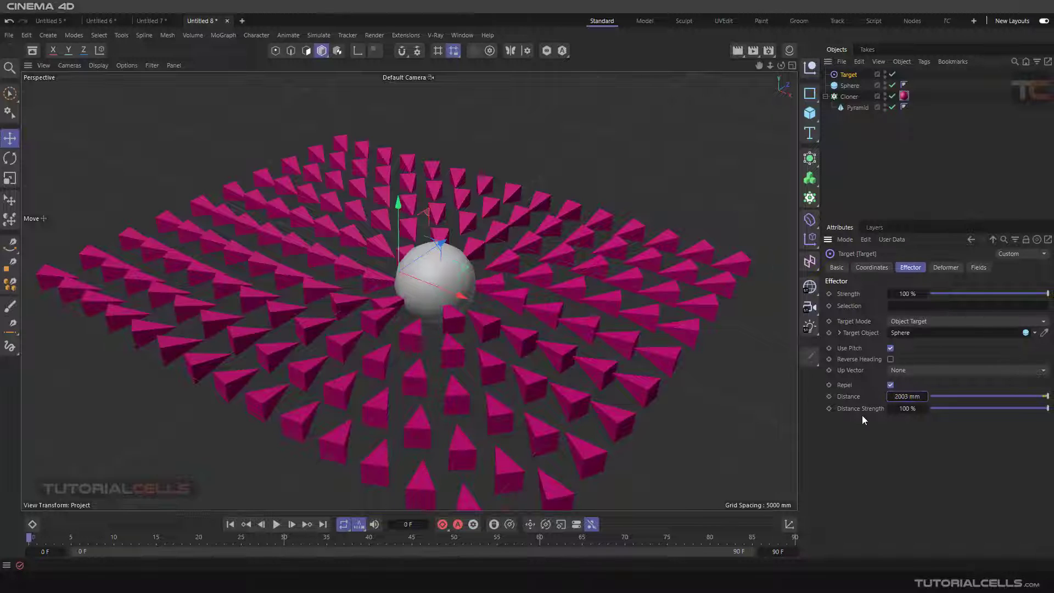
left_click(907, 396)
type("10000")
key("Return")
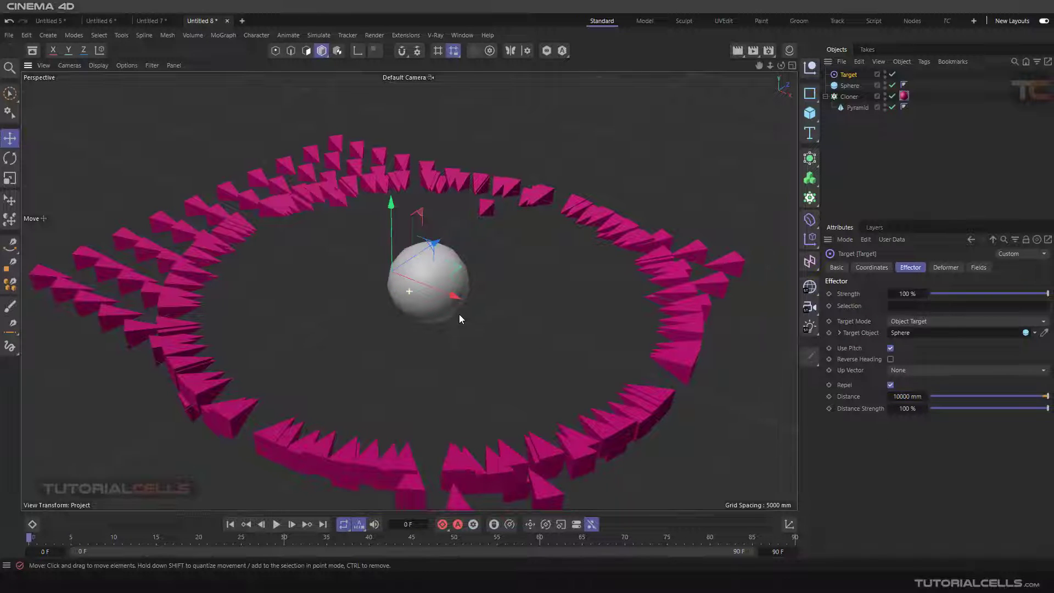
Reduce the repel Distance to 7002 mm and weaken Distance Strength below 68%
left_click_drag(925, 396, 673, 388)
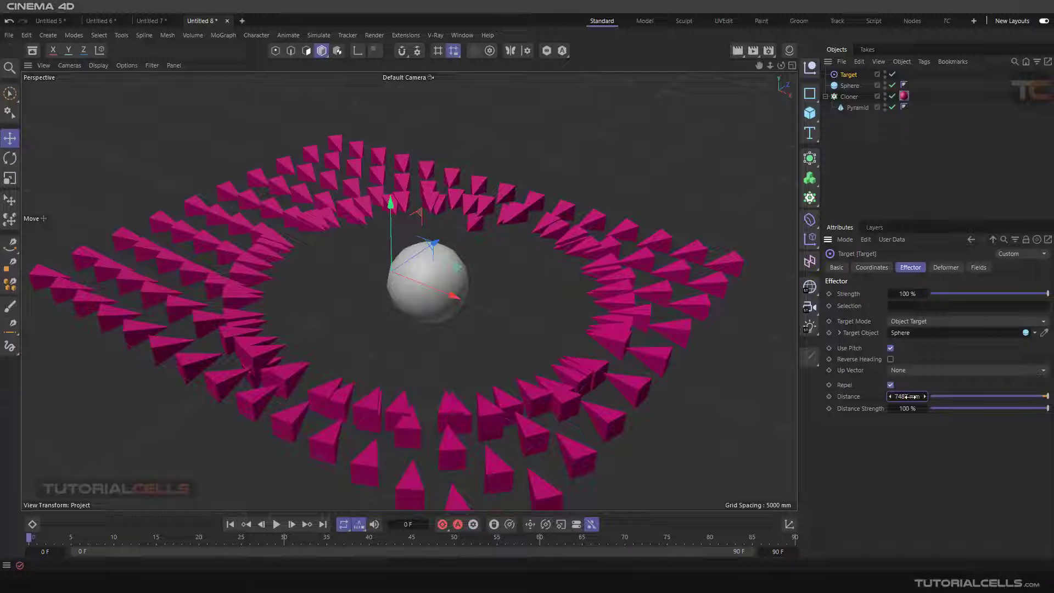
left_click(1032, 409)
mouse_move(1032, 409)
left_mouse_down()
mouse_move(1003, 404)
mouse_move(1047, 408)
left_mouse_up()
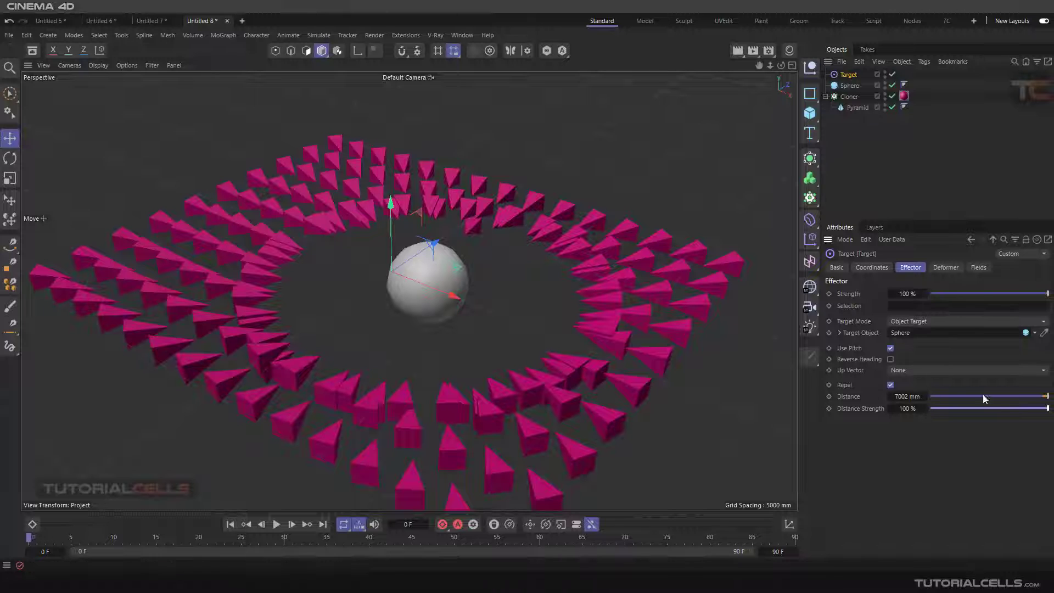
left_click(1010, 409)
mouse_move(1010, 408)
left_mouse_down()
mouse_move(955, 401)
mouse_move(1014, 398)
mouse_move(1002, 395)
left_mouse_up()
Move the sphere across the floor plane so the repelled gap follows it
left_click(407, 279)
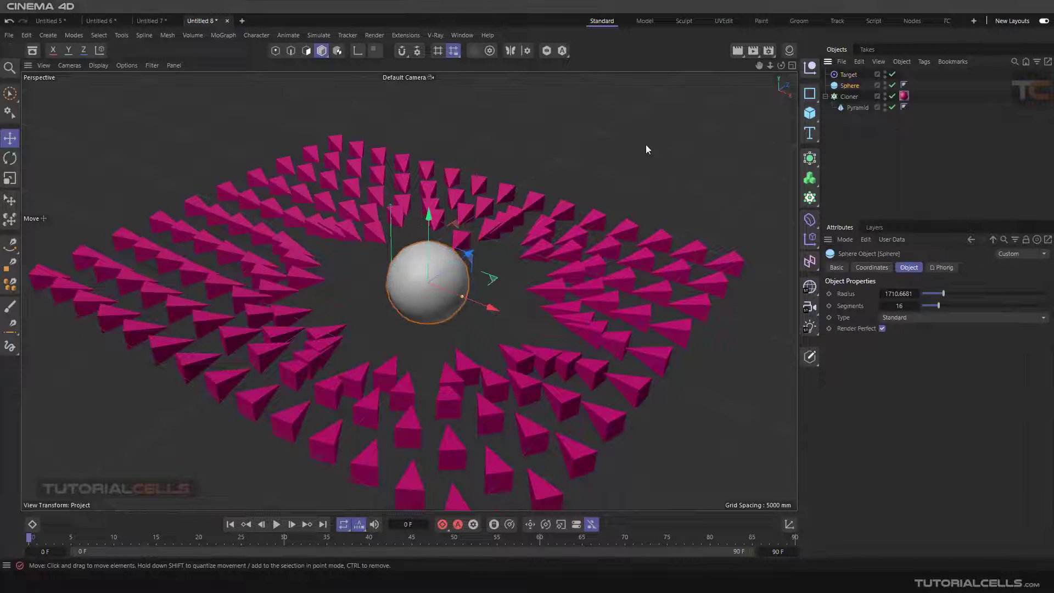
mouse_move(407, 279)
left_mouse_down()
mouse_move(410, 265)
mouse_move(398, 264)
left_mouse_up()
mouse_move(478, 255)
left_mouse_down()
mouse_move(544, 198)
mouse_move(519, 161)
mouse_move(424, 144)
mouse_move(355, 170)
mouse_move(324, 224)
mouse_move(339, 263)
mouse_move(449, 307)
mouse_move(576, 325)
mouse_move(587, 258)
mouse_move(555, 225)
mouse_move(423, 202)
mouse_move(310, 269)
mouse_move(384, 305)
mouse_move(502, 296)
mouse_move(553, 221)
mouse_move(516, 181)
mouse_move(428, 242)
mouse_move(483, 250)
mouse_move(458, 281)
left_mouse_up()
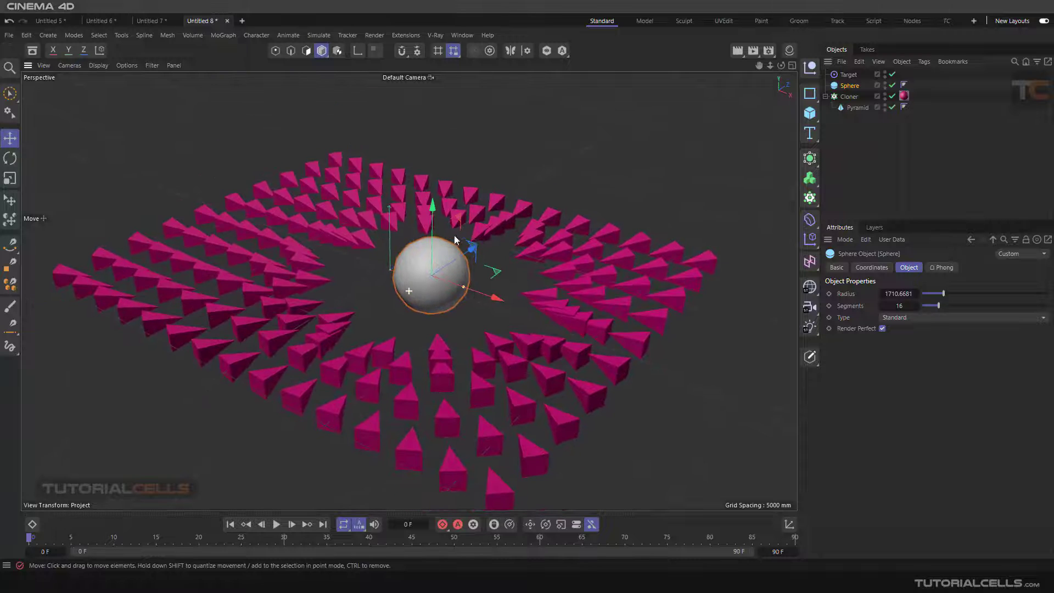
Turn off Use Pitch on the Target effector so the pyramids stay level
left_click(851, 75)
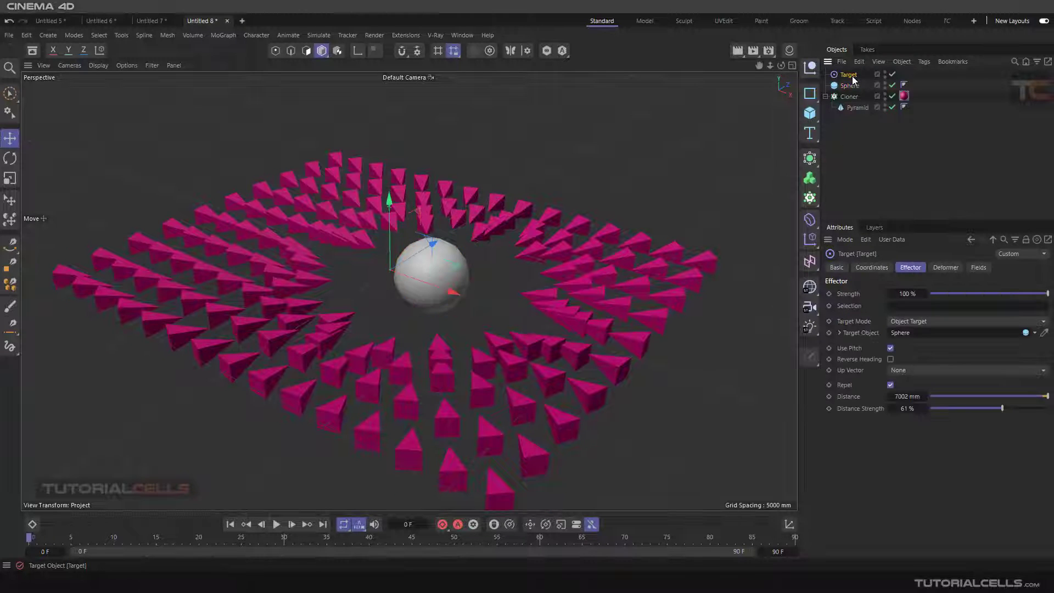
left_click(891, 348)
left_click(890, 348)
left_click(890, 348)
left_click(891, 348)
left_click(890, 348)
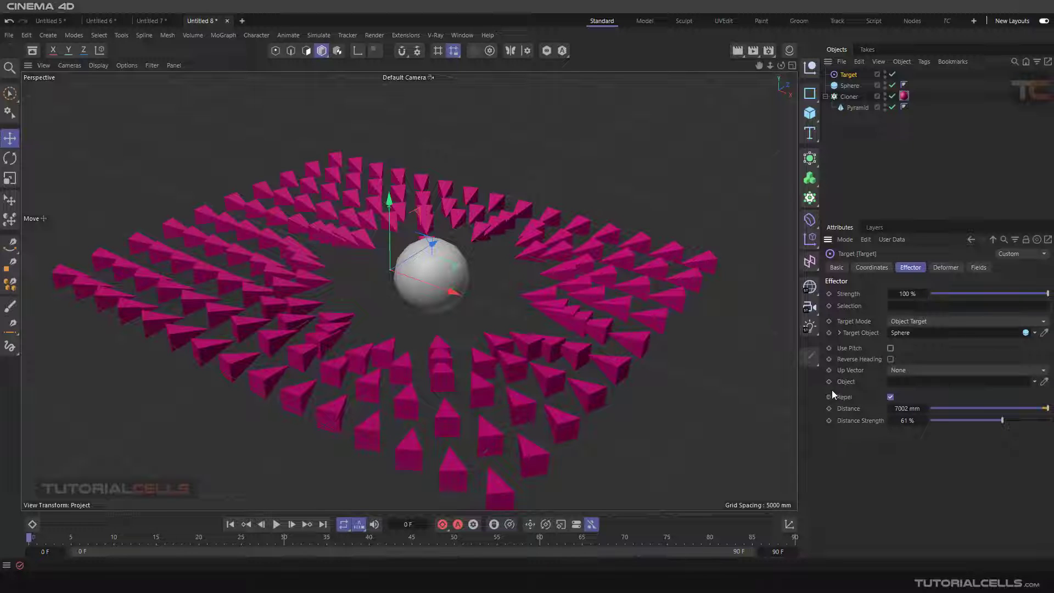
View the scene from higher up and nudge the sphere up and to the right
mouse_move(454, 271)
left_mouse_down("alt")
mouse_move(476, 298)
mouse_move(558, 248)
left_mouse_up("alt")
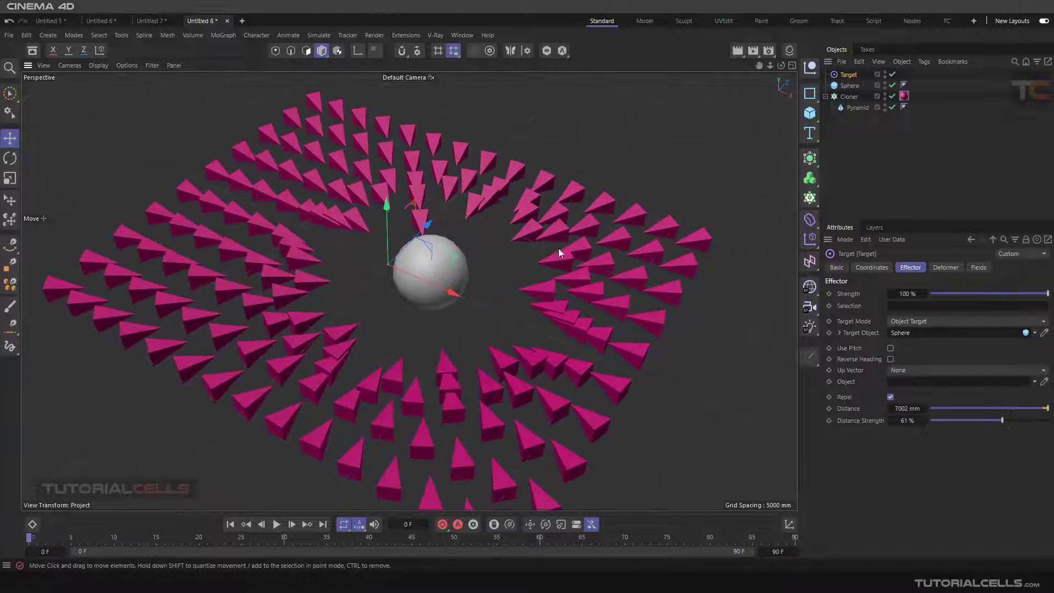
left_click(845, 86)
mouse_move(492, 267)
left_mouse_down()
mouse_move(519, 250)
mouse_move(525, 224)
mouse_move(401, 232)
mouse_move(480, 368)
mouse_move(471, 296)
left_mouse_up()
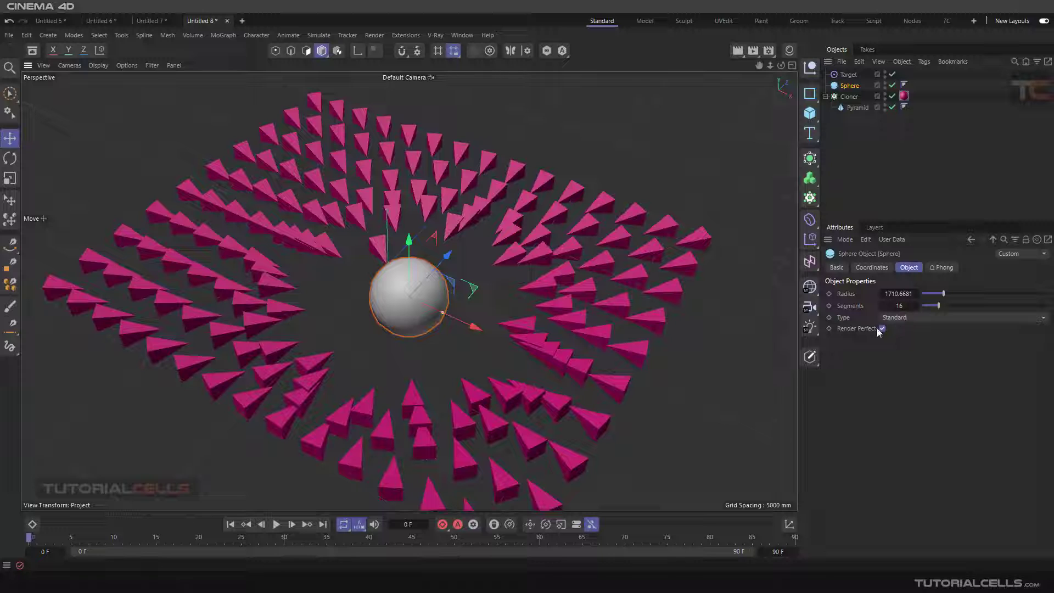
left_click(848, 74)
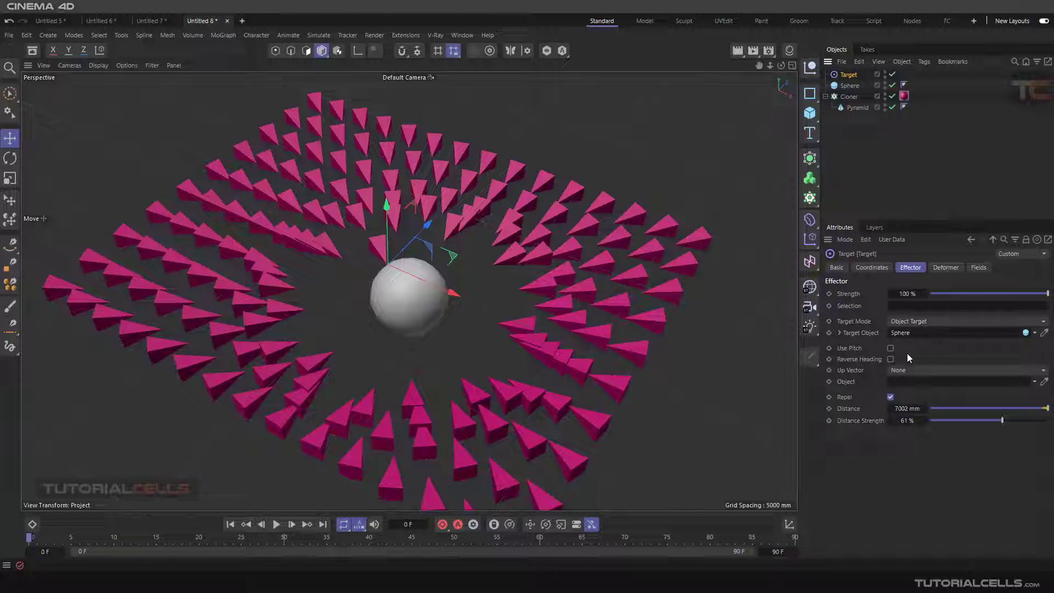
Re-enable Use Pitch, test Reverse Heading, and raise Distance Strength to 100%
left_click(890, 348)
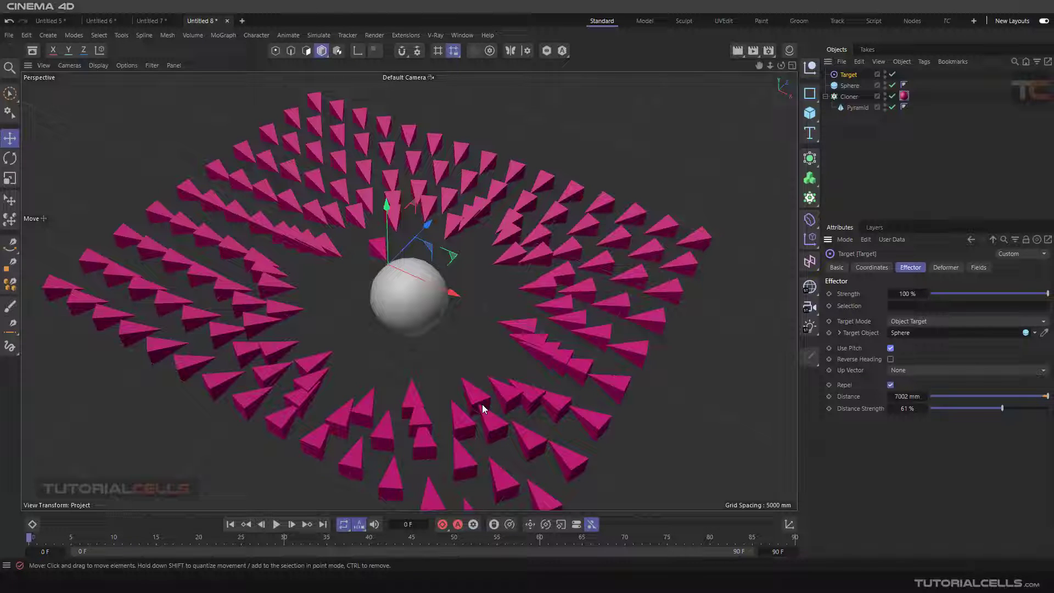
left_click(890, 359)
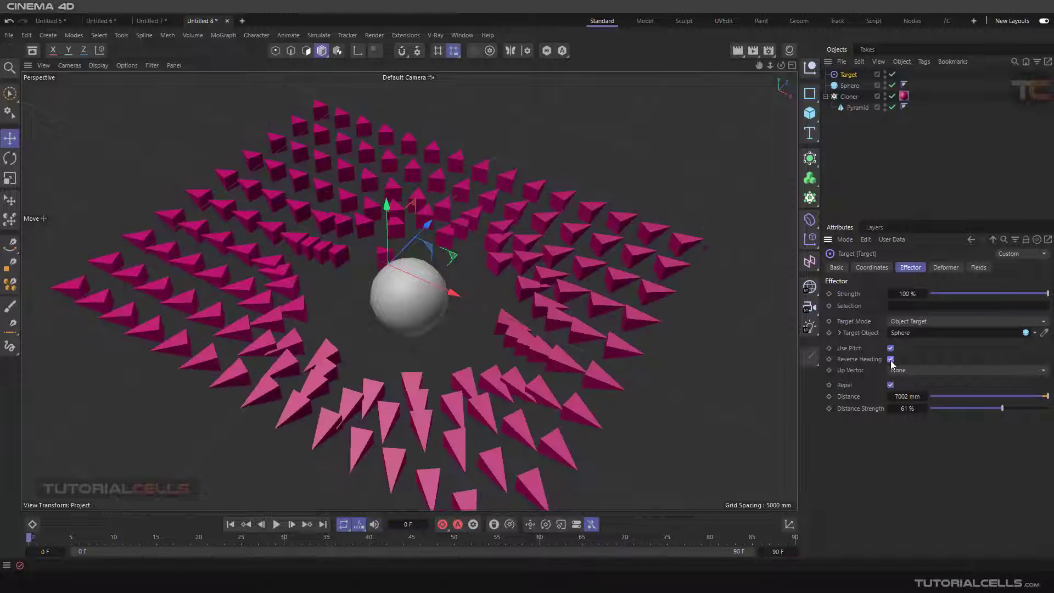
left_click(890, 359)
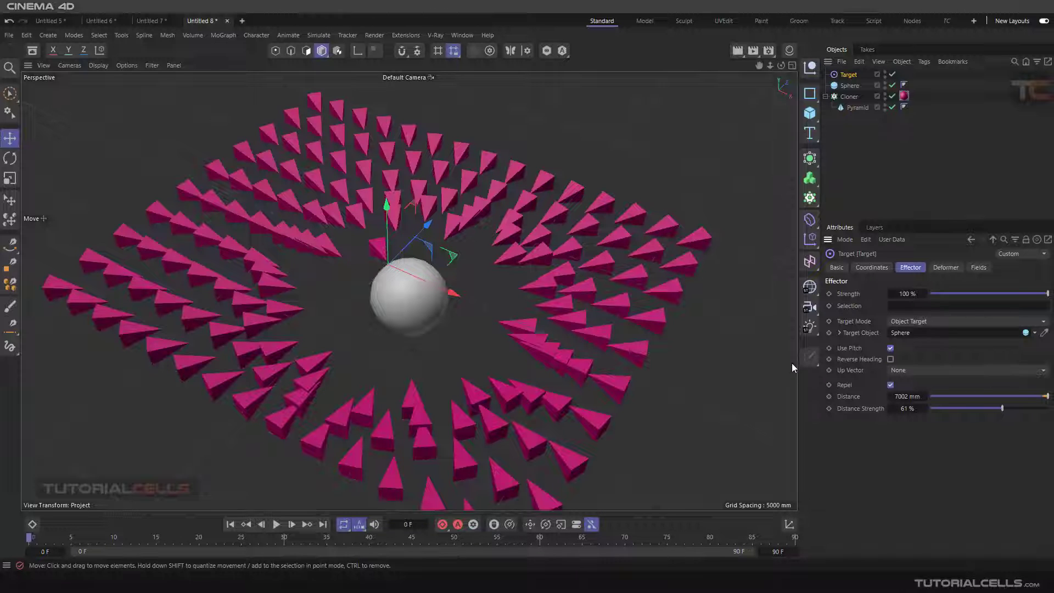
mouse_move(456, 332)
left_mouse_down("alt")
mouse_move(443, 331)
mouse_move(435, 274)
mouse_move(439, 320)
mouse_move(461, 295)
left_mouse_up("alt")
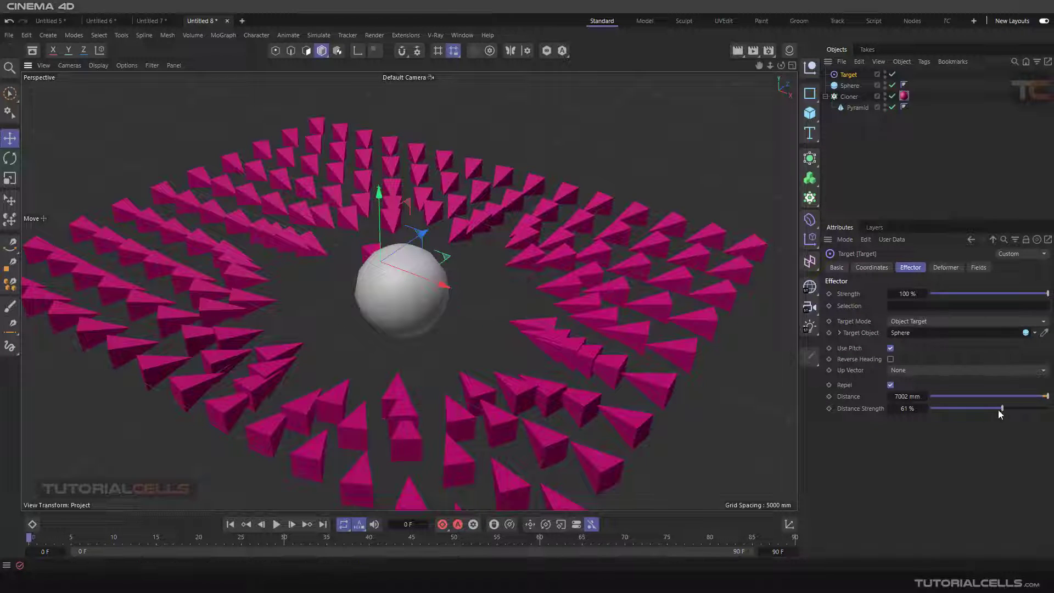
left_click_drag(1002, 408, 1047, 408)
mouse_move(393, 284)
left_mouse_down("alt")
mouse_move(404, 338)
mouse_move(416, 304)
mouse_move(407, 354)
mouse_move(399, 281)
left_mouse_up("alt")
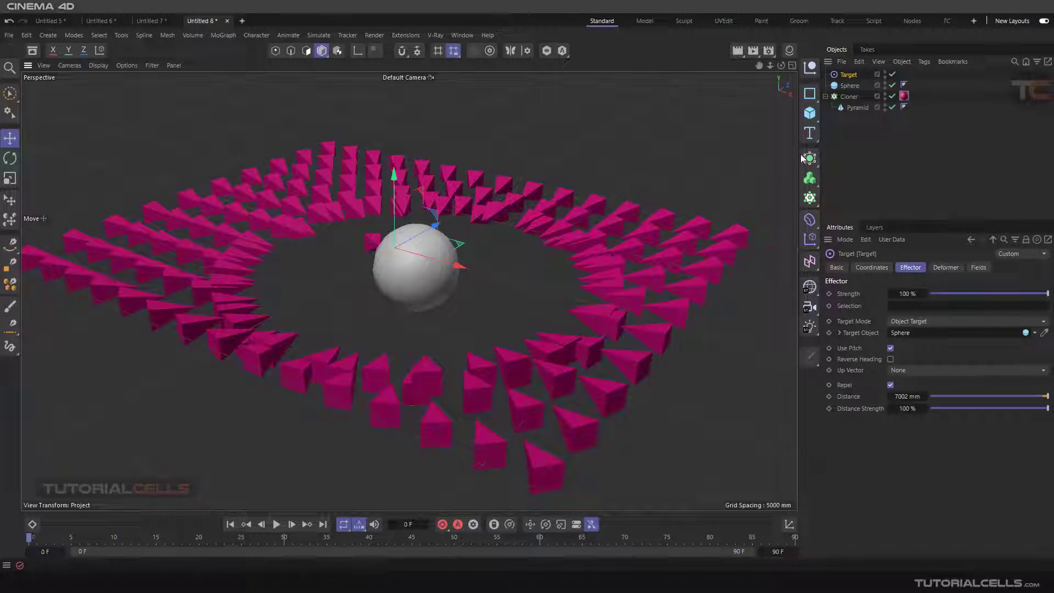
Set the Cloner grid's Size Y to 472 mm and Count Y to 5 layers
left_click(849, 96)
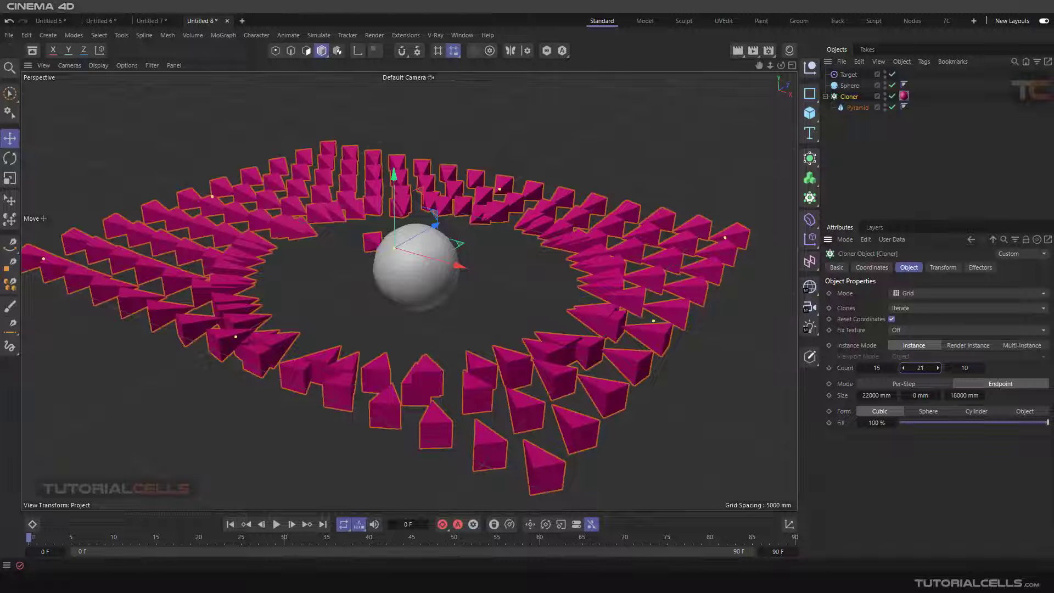
left_click_drag(914, 394, 892, 406)
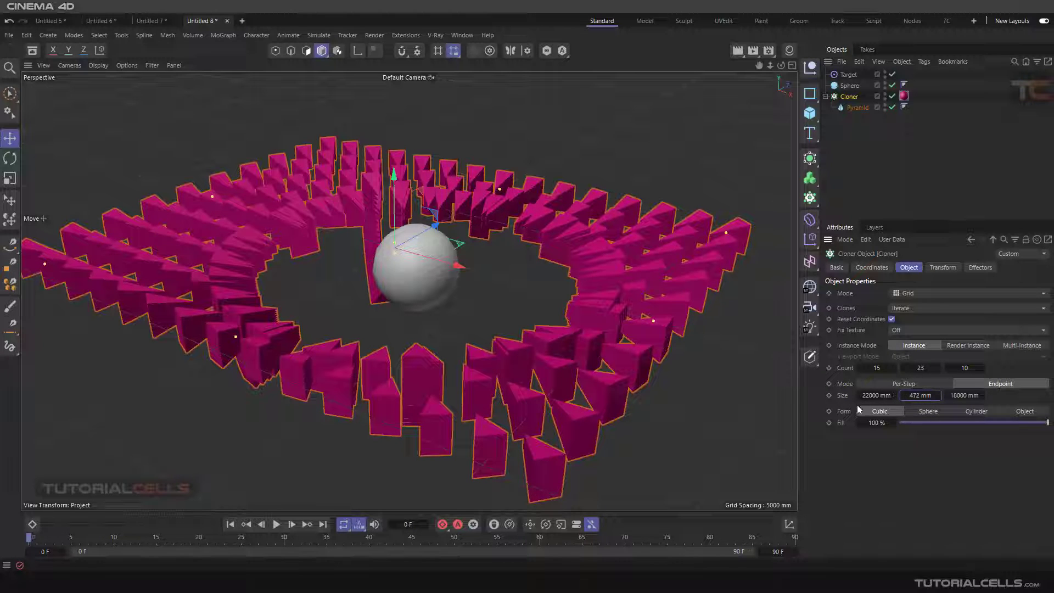
left_click(924, 368)
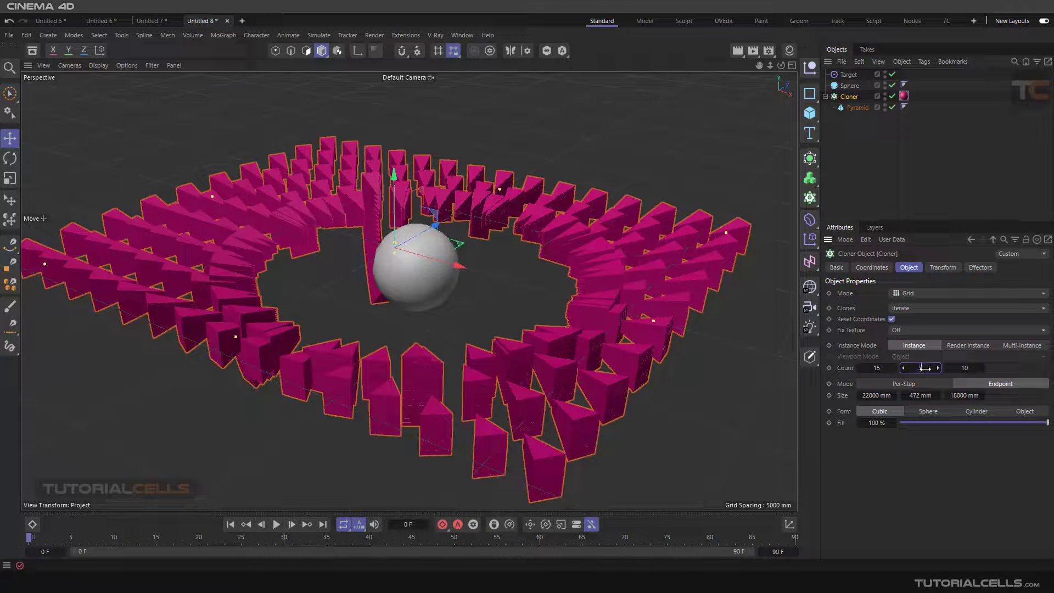
left_click_drag(924, 368, 949, 396)
left_click(849, 85)
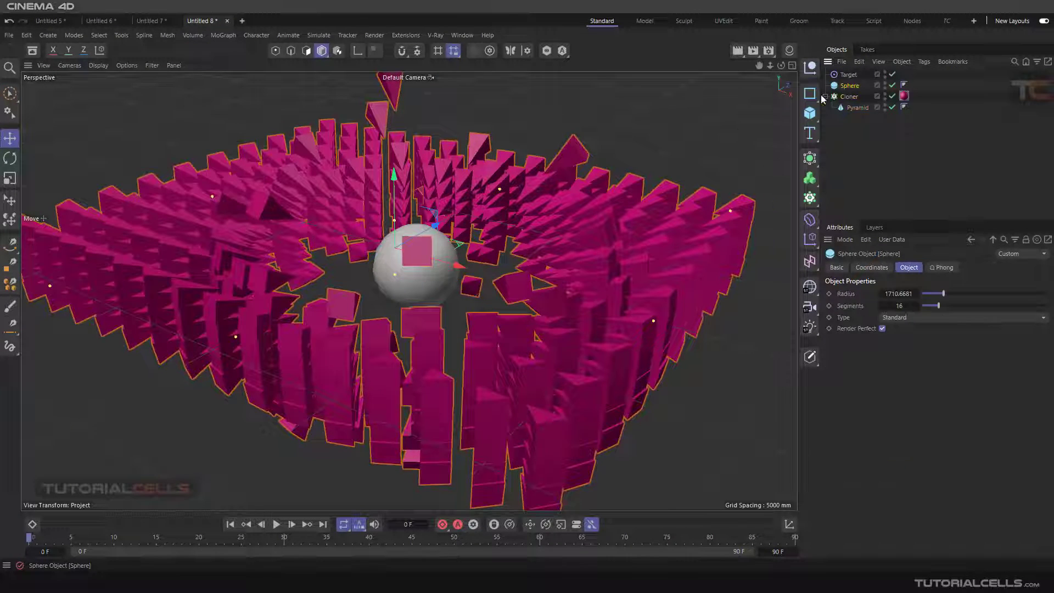
Drag the sphere toward the centre so the stacked walls' gap follows it
mouse_move(477, 291)
left_mouse_down()
mouse_move(682, 319)
mouse_move(600, 274)
mouse_move(474, 233)
mouse_move(417, 231)
mouse_move(507, 272)
mouse_move(487, 274)
mouse_move(483, 303)
left_mouse_up()
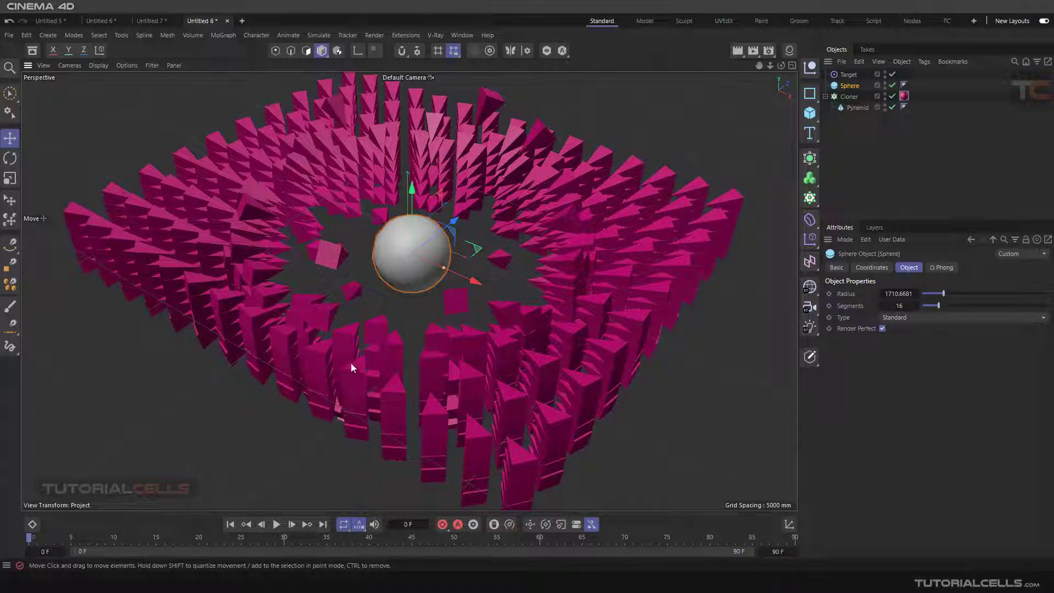